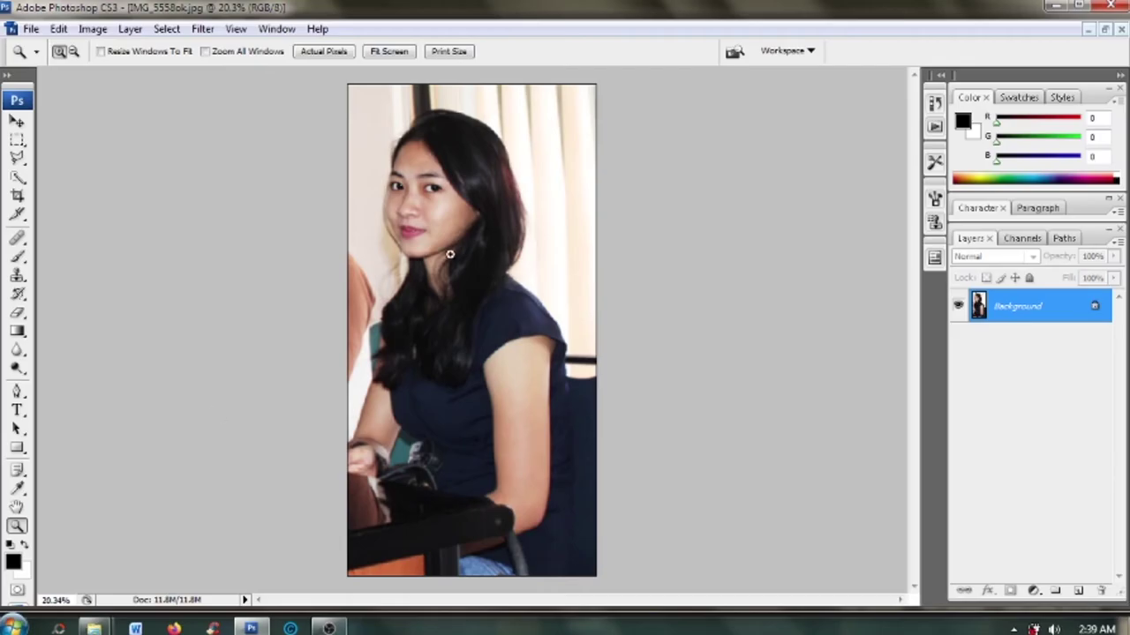
Zoom in on the woman's lips until they are shown at 200%
{"action": "left_click", "coordinate": [438, 235]}
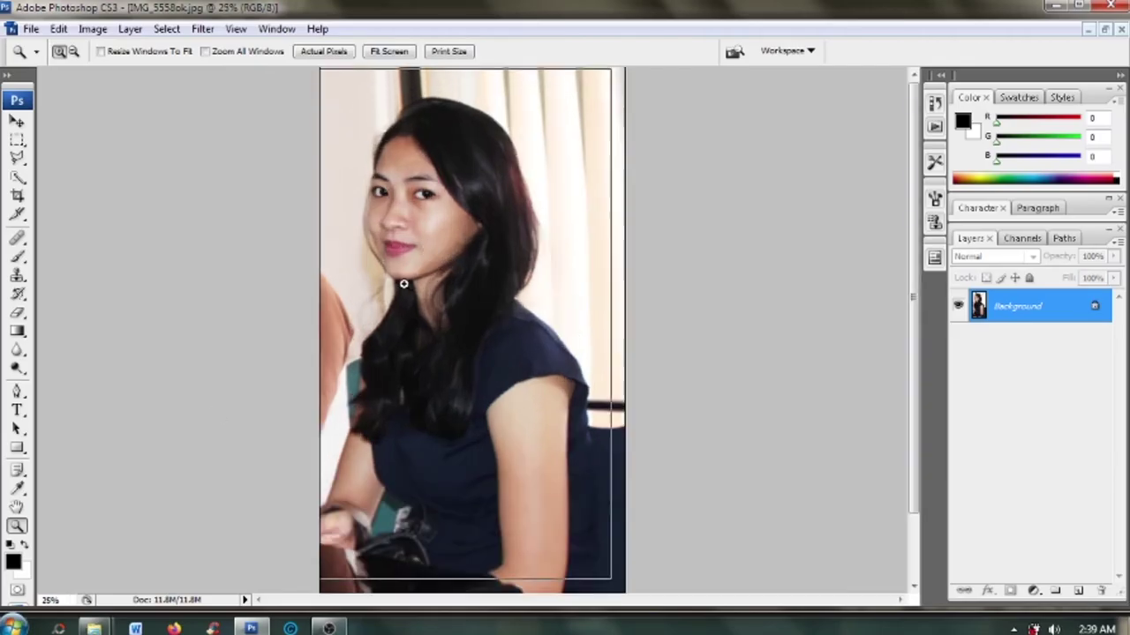
{"action": "left_click", "coordinate": [403, 285]}
{"action": "left_click", "coordinate": [369, 297]}
{"action": "left_click", "coordinate": [319, 335]}
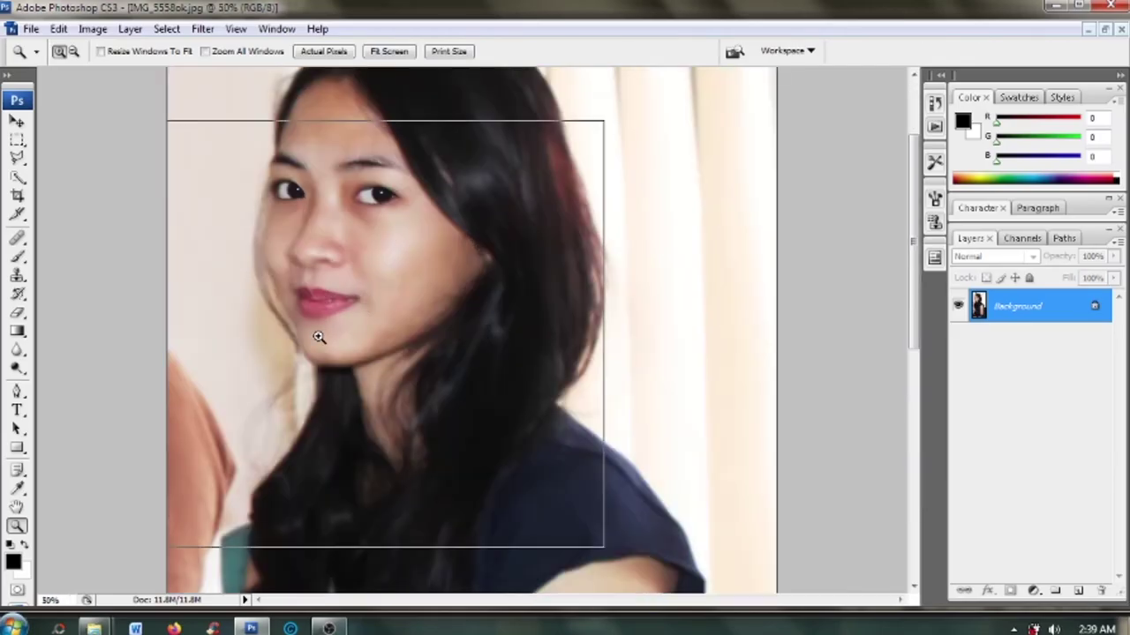
{"action": "left_click", "coordinate": [233, 295]}
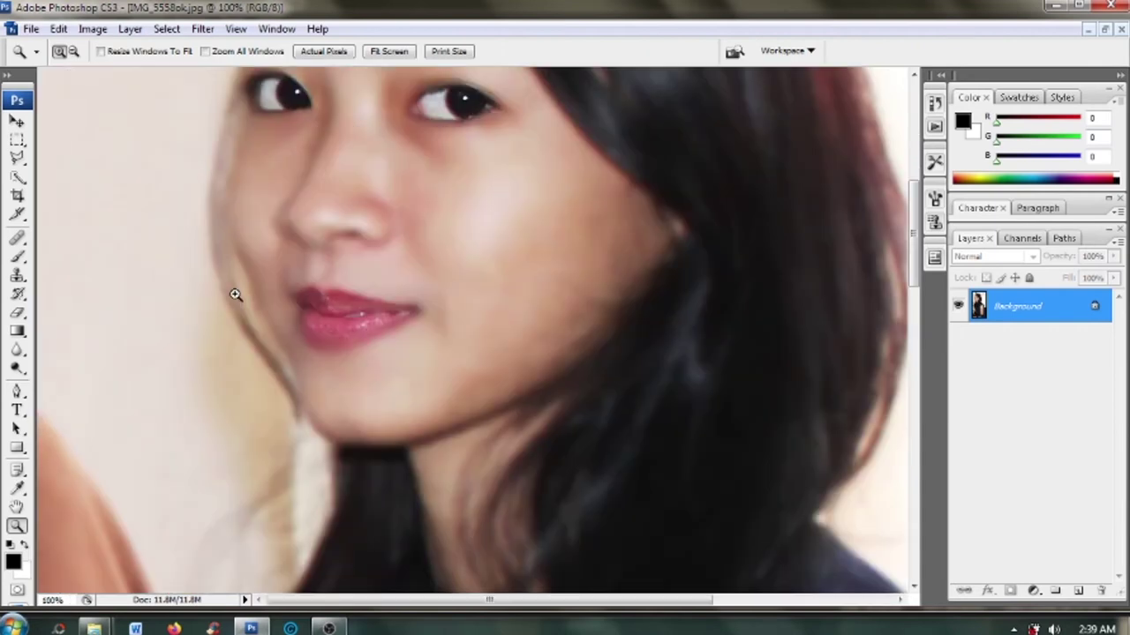
{"action": "left_click", "coordinate": [293, 331]}
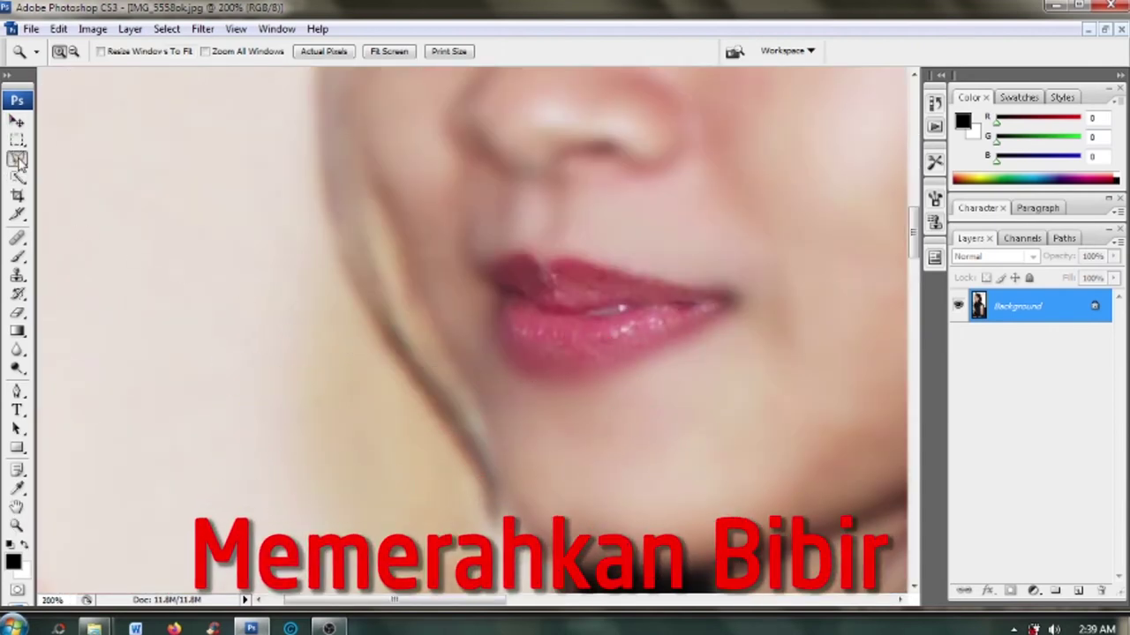
{"action": "left_click", "coordinate": [18, 159]}
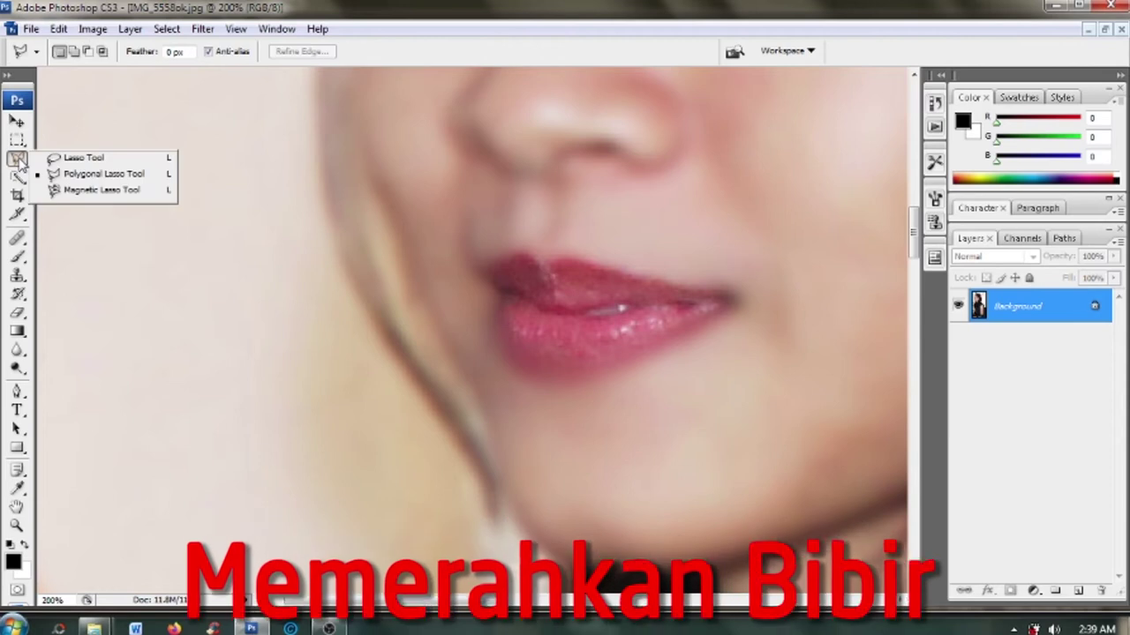
Outline the lips with the Polygonal Lasso, closing the shape at the starting point
{"action": "left_click", "coordinate": [71, 158]}
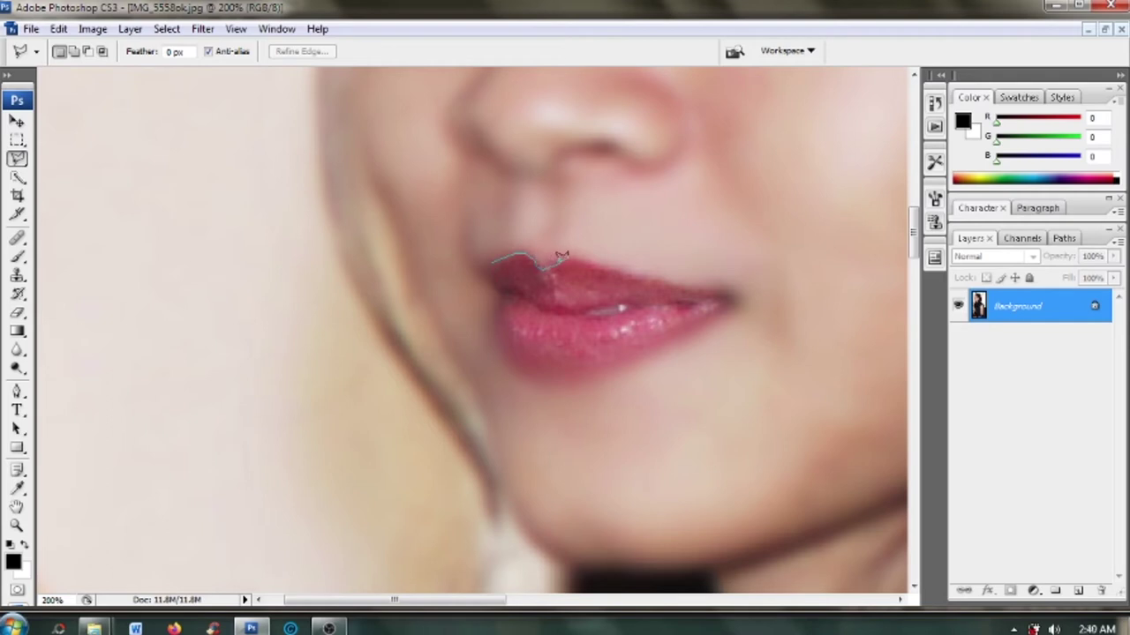
{"action": "left_click", "coordinate": [565, 256]}
{"action": "left_click", "coordinate": [599, 262]}
{"action": "left_click", "coordinate": [627, 358]}
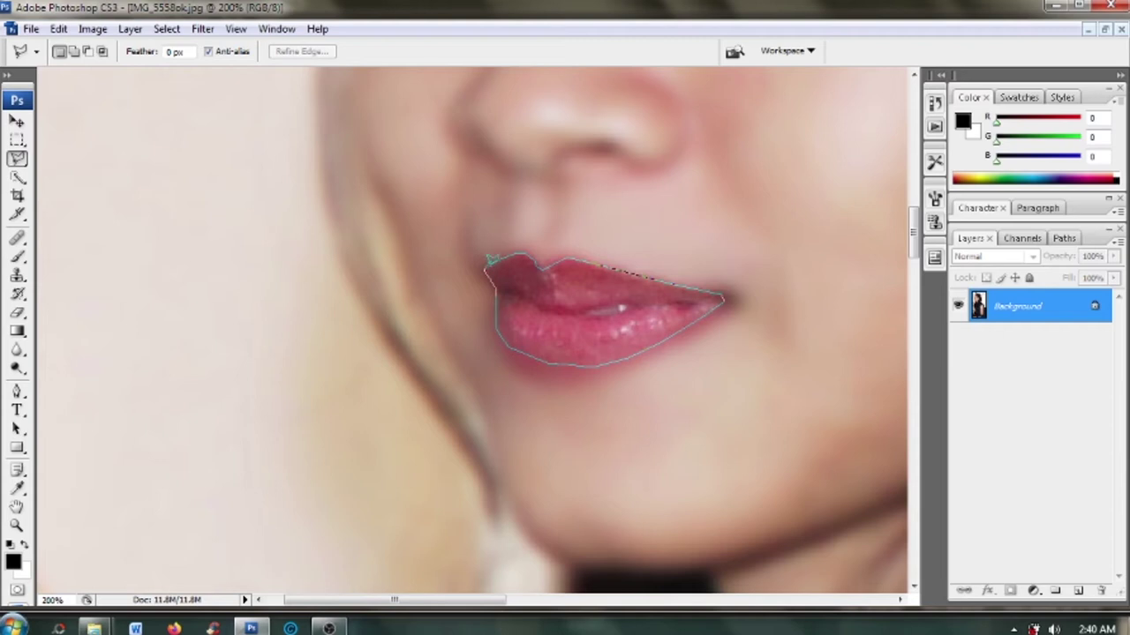
{"action": "left_click", "coordinate": [490, 260]}
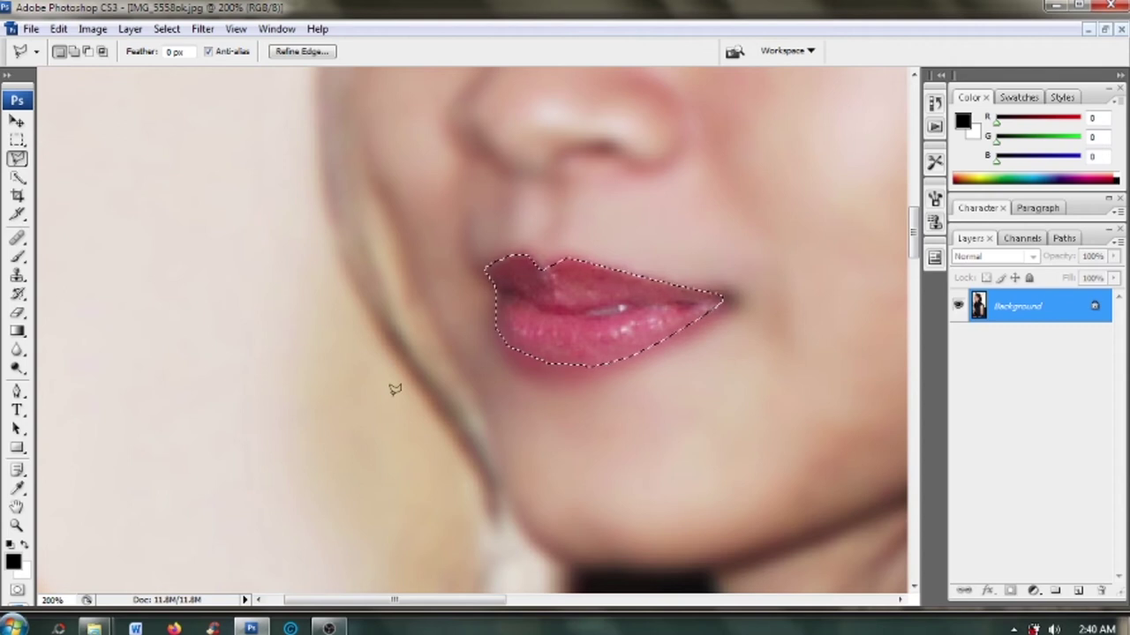
Trim the excess from the lip selection along the lower lip edge
{"action": "key", "text": "alt"}
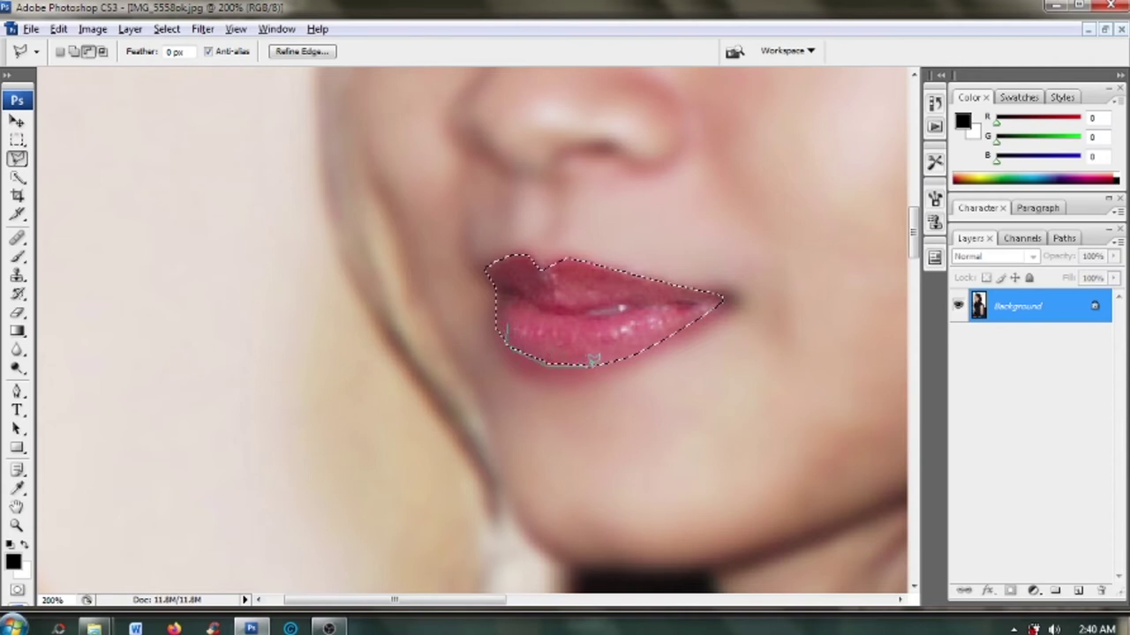
{"action": "left_click", "coordinate": [556, 334]}
{"action": "double_click", "coordinate": [556, 334]}
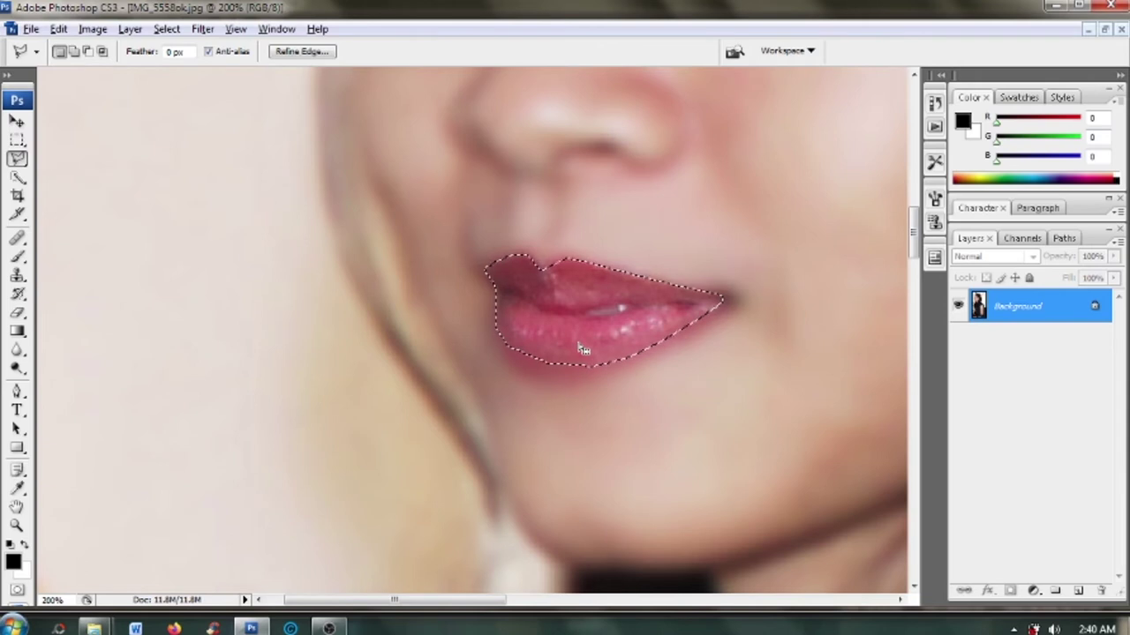
Add the missed lower-left and lower lip areas back into the selection
{"action": "key", "text": "shift"}
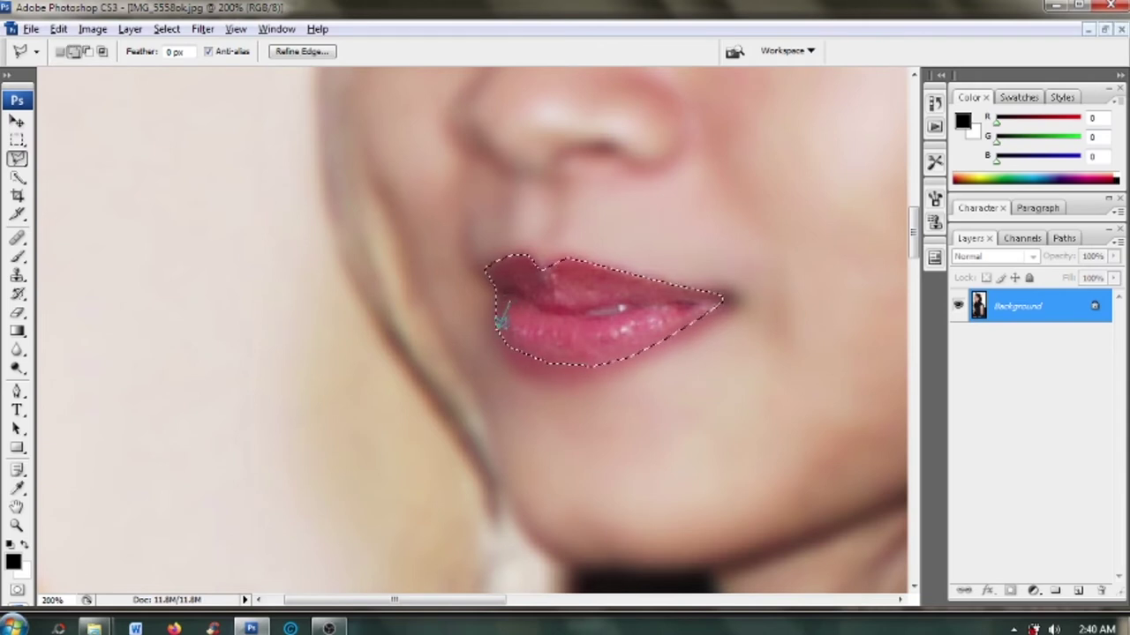
{"action": "left_click_drag", "start_coordinate": [501, 319], "coordinate": [530, 353]}
{"action": "mouse_move", "coordinate": [550, 356]}
{"action": "left_mouse_down"}
{"action": "mouse_move", "coordinate": [534, 353]}
{"action": "mouse_move", "coordinate": [586, 364]}
{"action": "mouse_move", "coordinate": [593, 344]}
{"action": "mouse_move", "coordinate": [528, 314]}
{"action": "mouse_move", "coordinate": [535, 323]}
{"action": "left_mouse_up"}
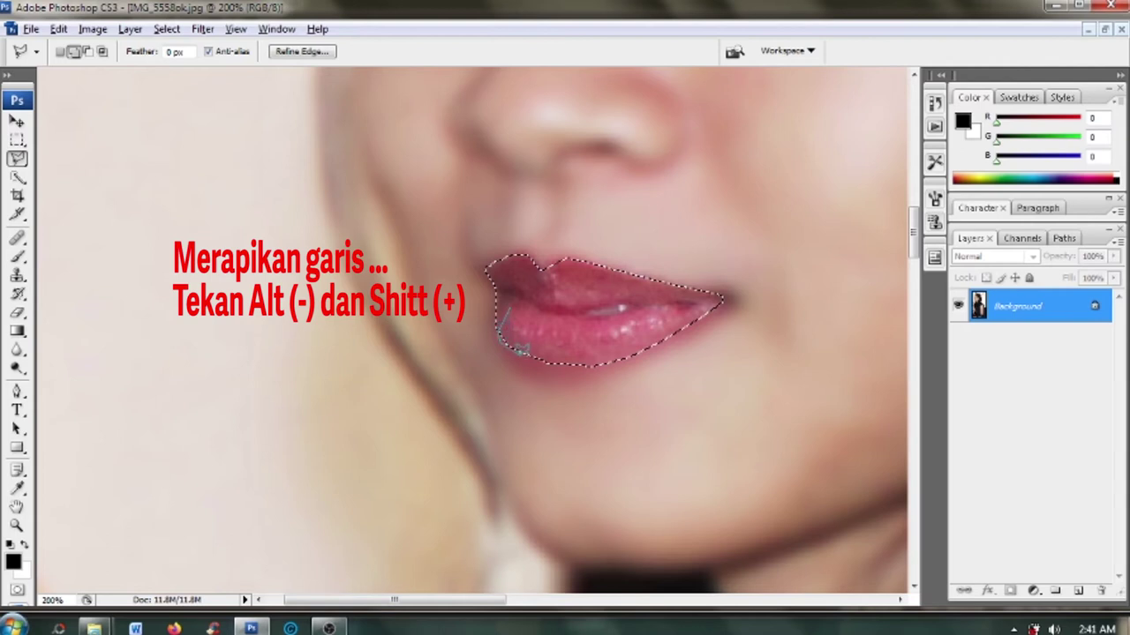
{"action": "left_click_drag", "start_coordinate": [550, 357], "coordinate": [576, 359]}
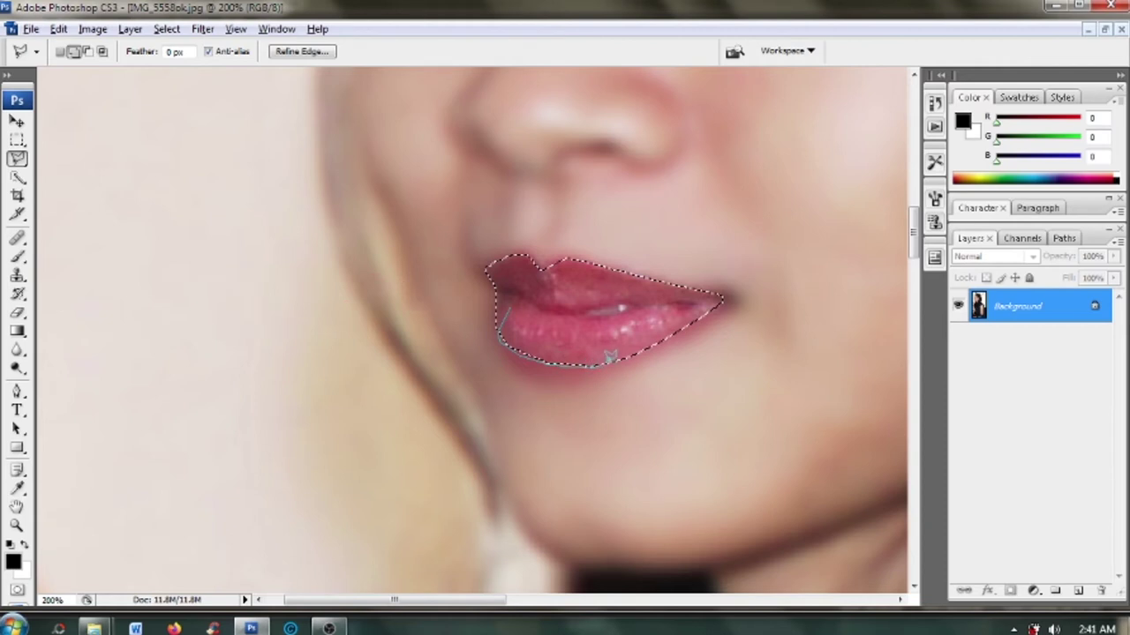
{"action": "left_click_drag", "start_coordinate": [590, 328], "coordinate": [545, 311]}
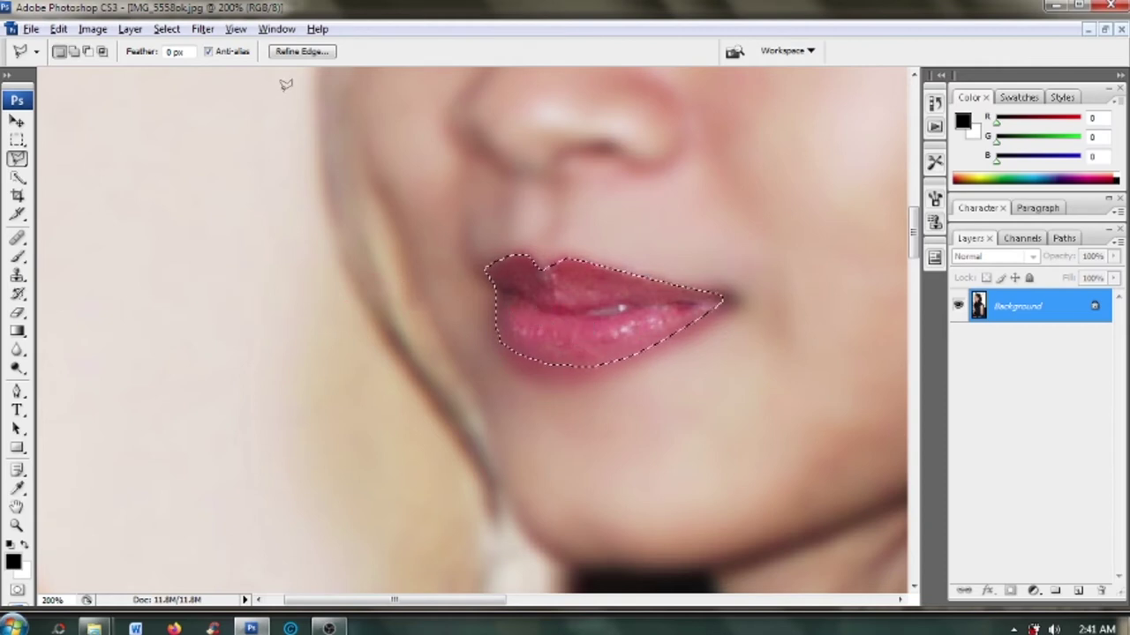
Feather the lip selection by 1 pixel
{"action": "left_click", "coordinate": [180, 33]}
{"action": "mouse_move", "coordinate": [181, 215]}
{"action": "left_click", "coordinate": [375, 278]}
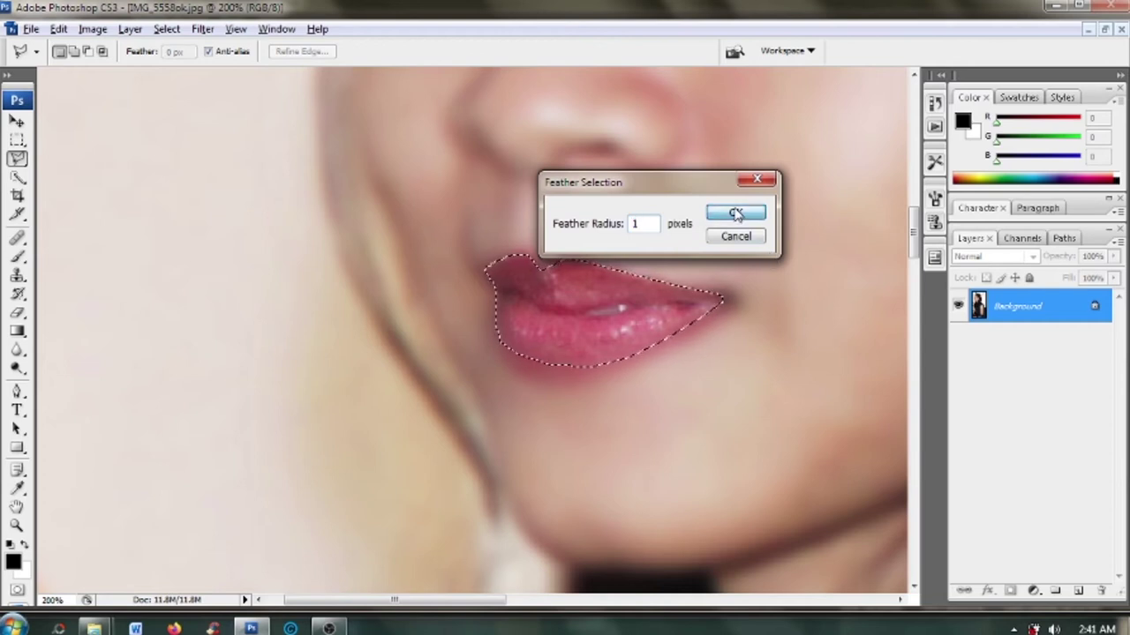
{"action": "left_click", "coordinate": [733, 213]}
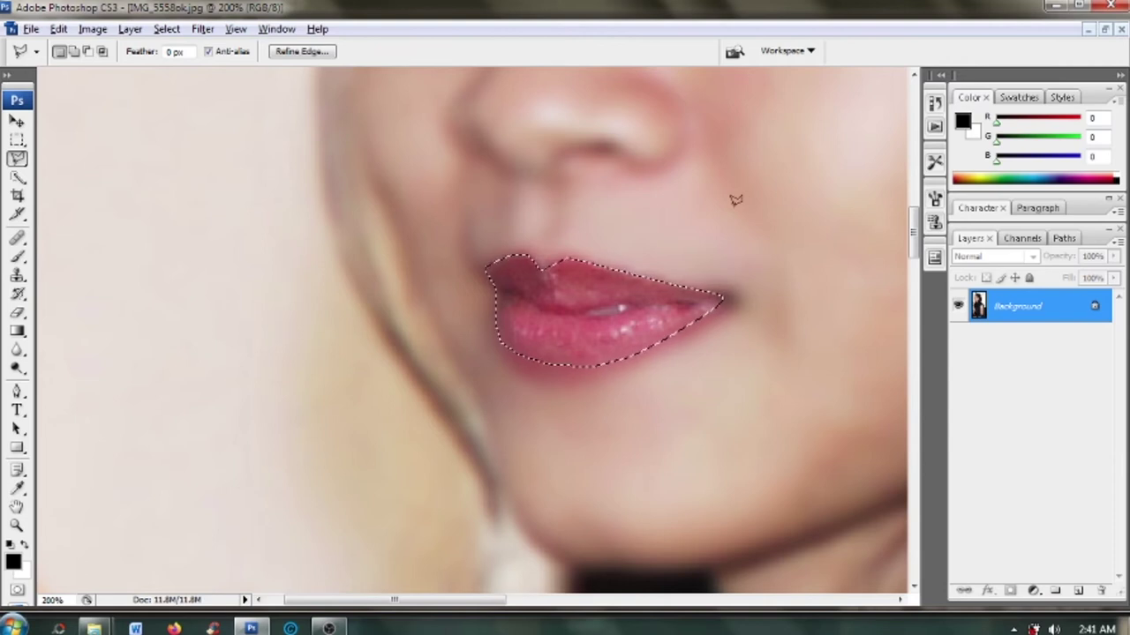
Add a Selective Color adjustment layer masked to the lips
{"action": "left_click", "coordinate": [133, 30]}
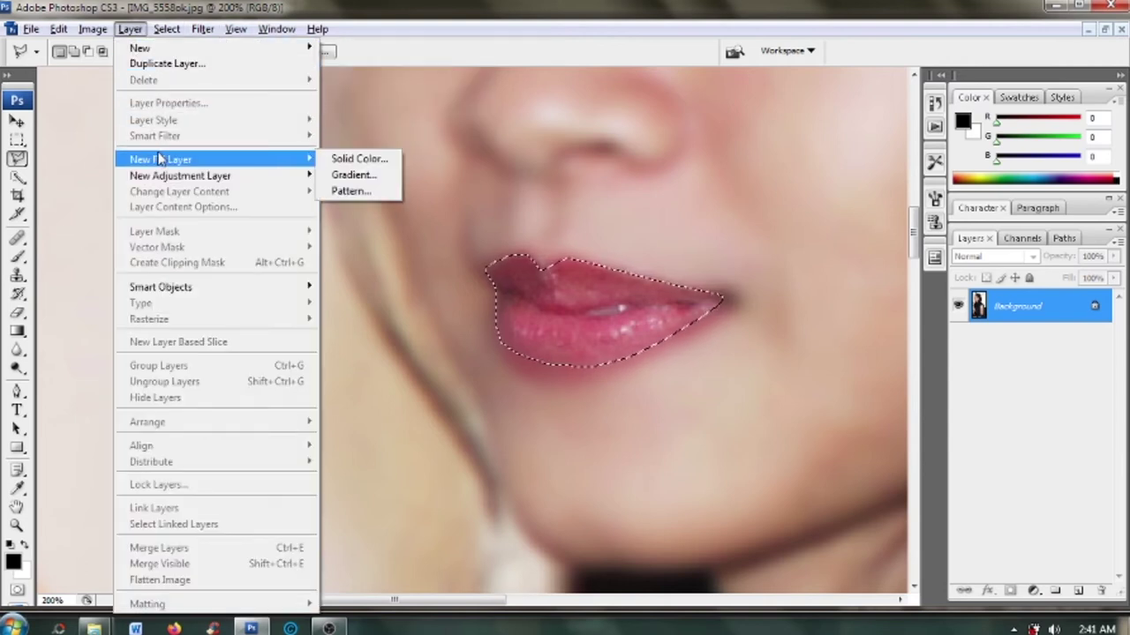
{"action": "mouse_move", "coordinate": [180, 176]}
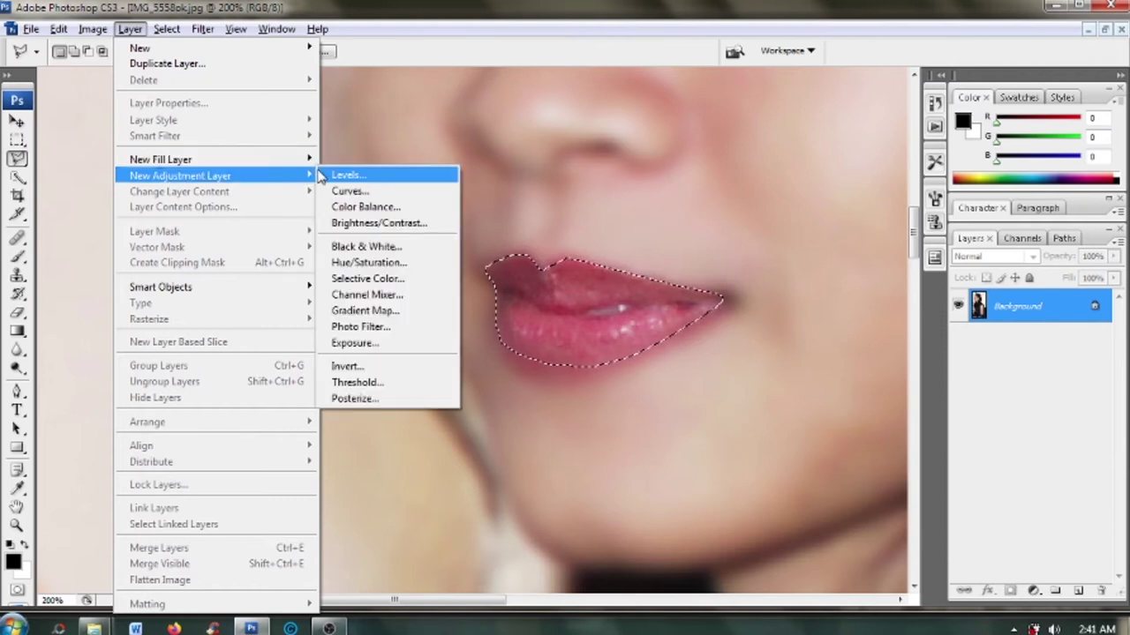
{"action": "left_click", "coordinate": [394, 281]}
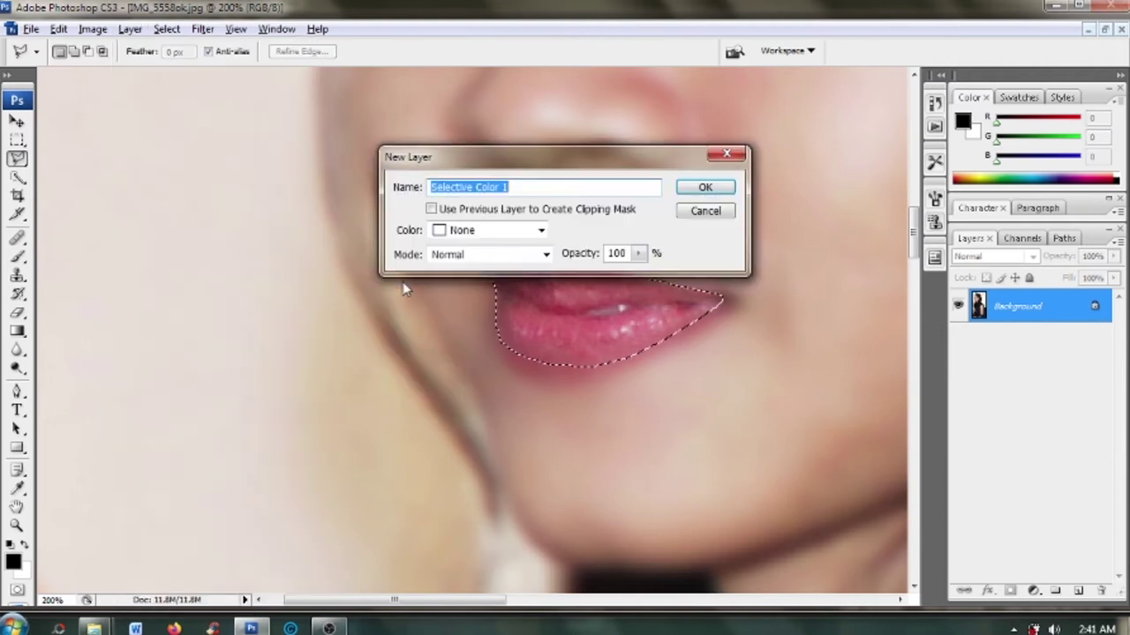
{"action": "left_click", "coordinate": [705, 187]}
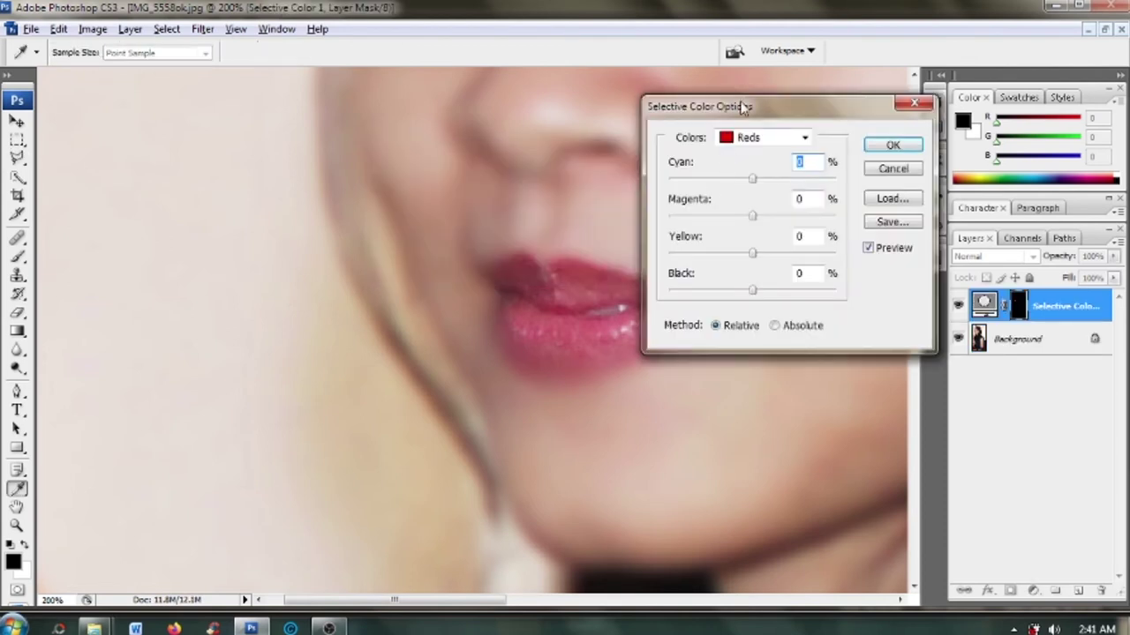
Set Selective Color Reds to Cyan -53, Magenta +49 and Black +17, and apply
{"action": "left_click_drag", "start_coordinate": [744, 107], "coordinate": [904, 150]}
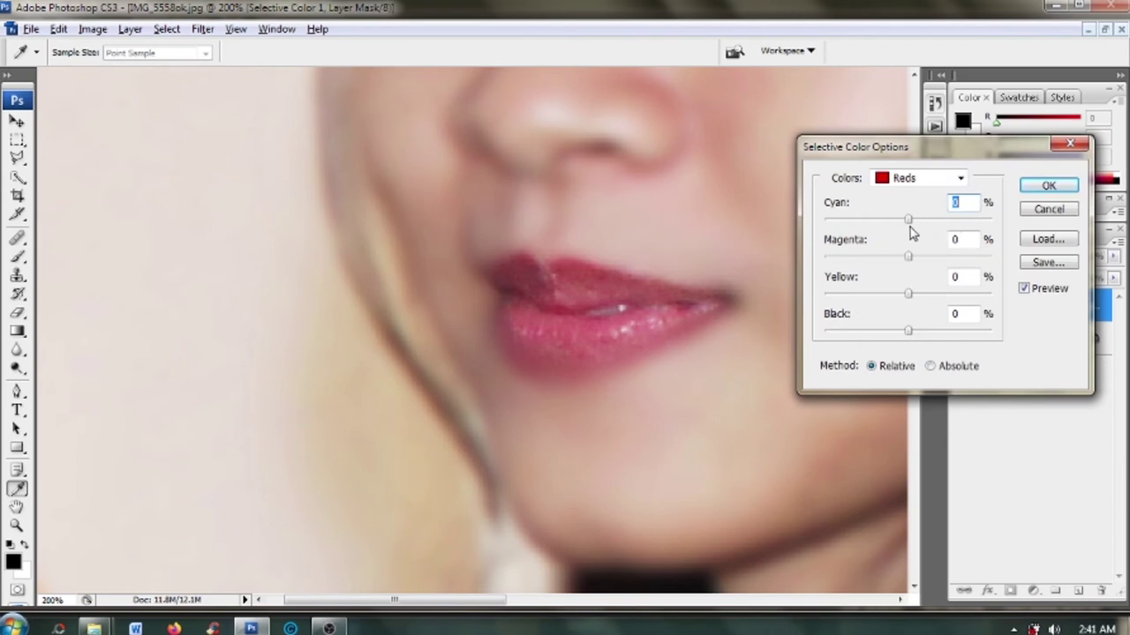
{"action": "left_click_drag", "start_coordinate": [910, 227], "coordinate": [867, 237]}
{"action": "left_click_drag", "start_coordinate": [908, 257], "coordinate": [950, 260]}
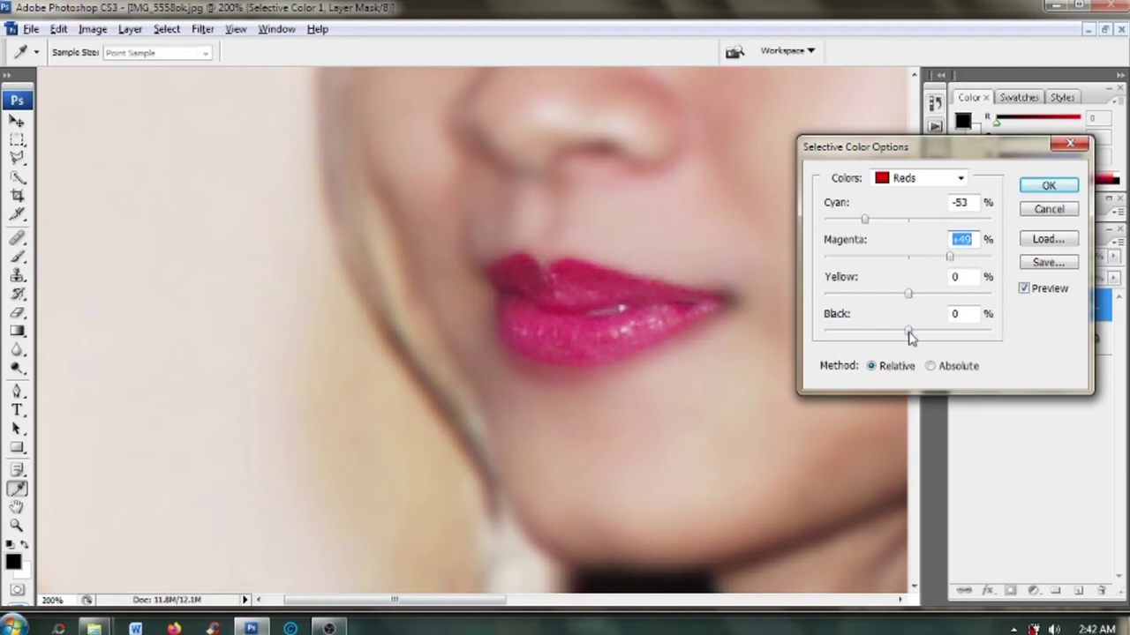
{"action": "mouse_move", "coordinate": [909, 334]}
{"action": "left_mouse_down"}
{"action": "mouse_move", "coordinate": [944, 336]}
{"action": "mouse_move", "coordinate": [923, 338]}
{"action": "left_mouse_up"}
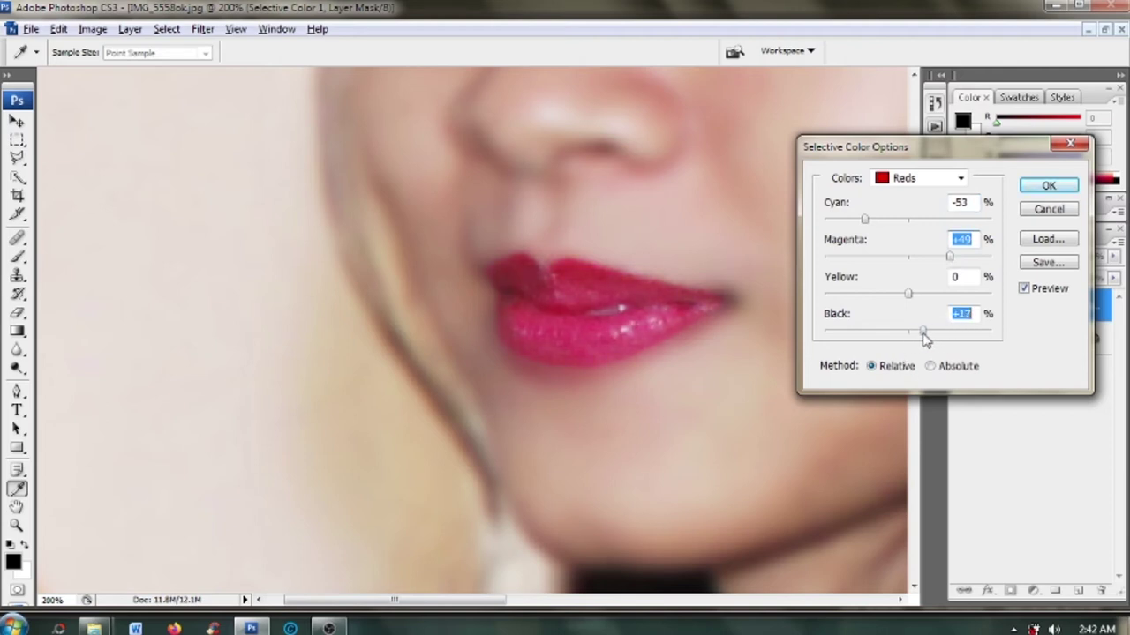
{"action": "left_click", "coordinate": [1047, 188]}
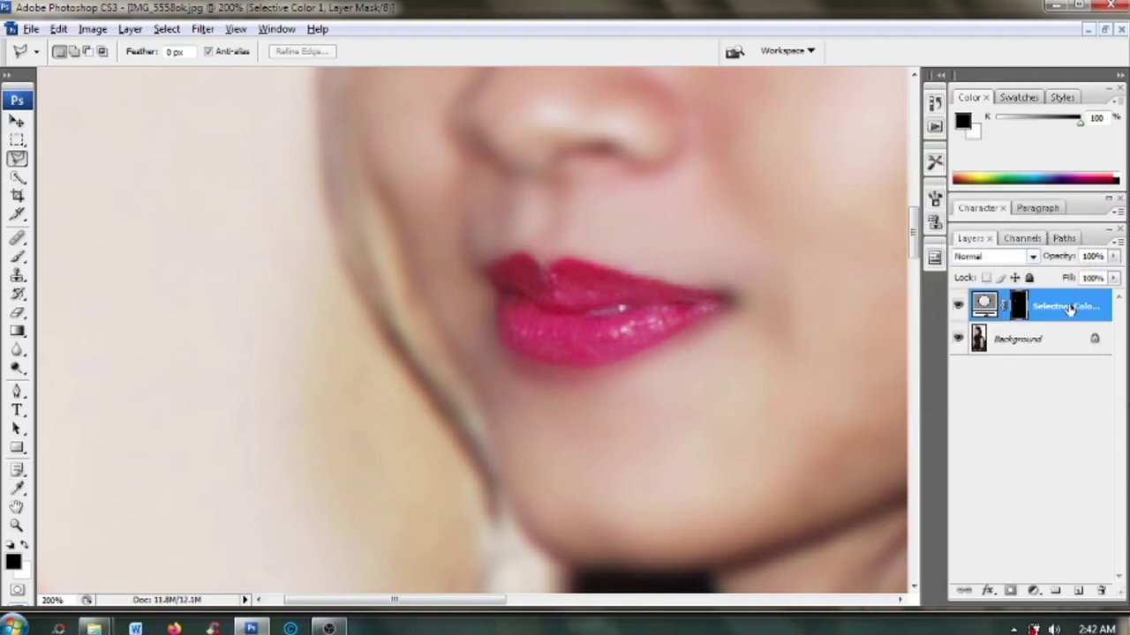
Flatten the image into a single Background layer and zoom out to the whole photo
{"action": "left_click", "coordinate": [1116, 251]}
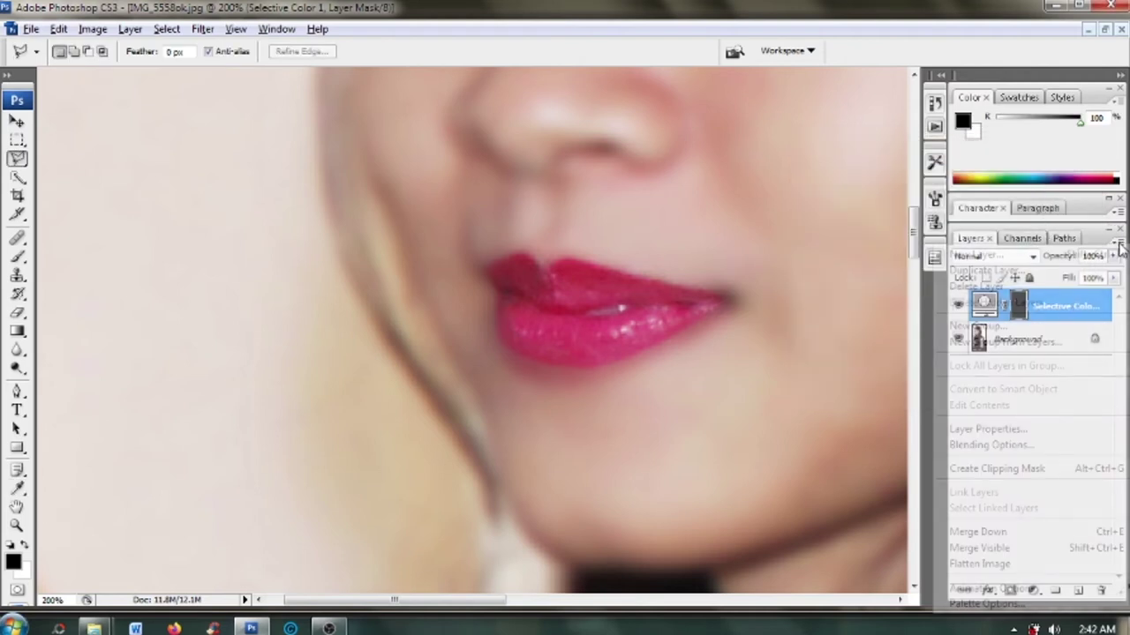
{"action": "left_click", "coordinate": [1029, 565]}
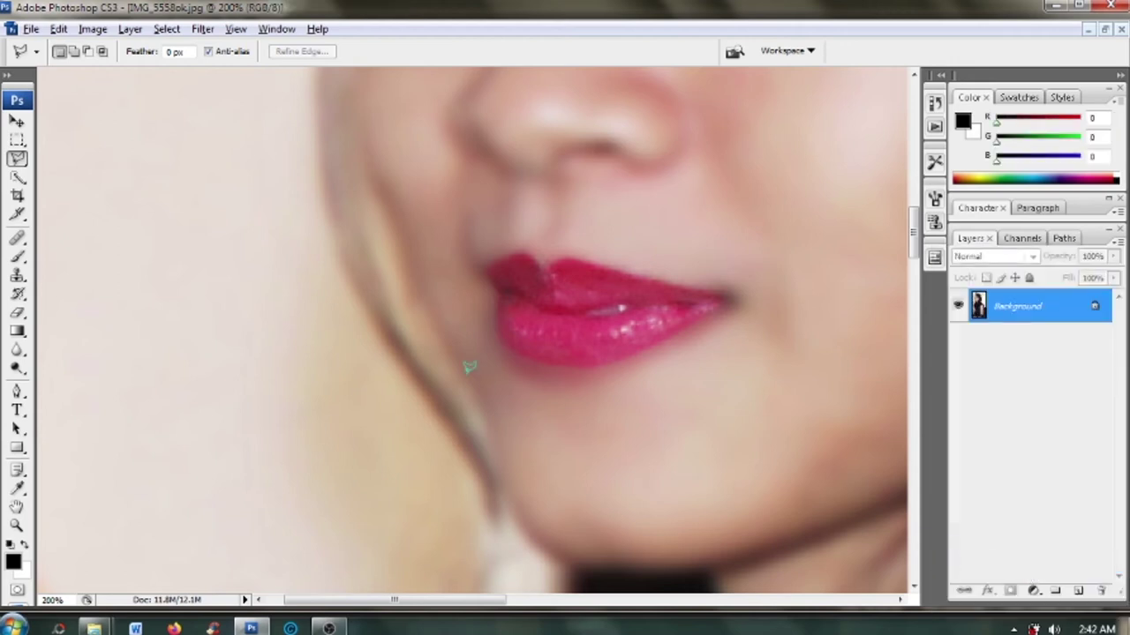
{"action": "left_click", "coordinate": [237, 32]}
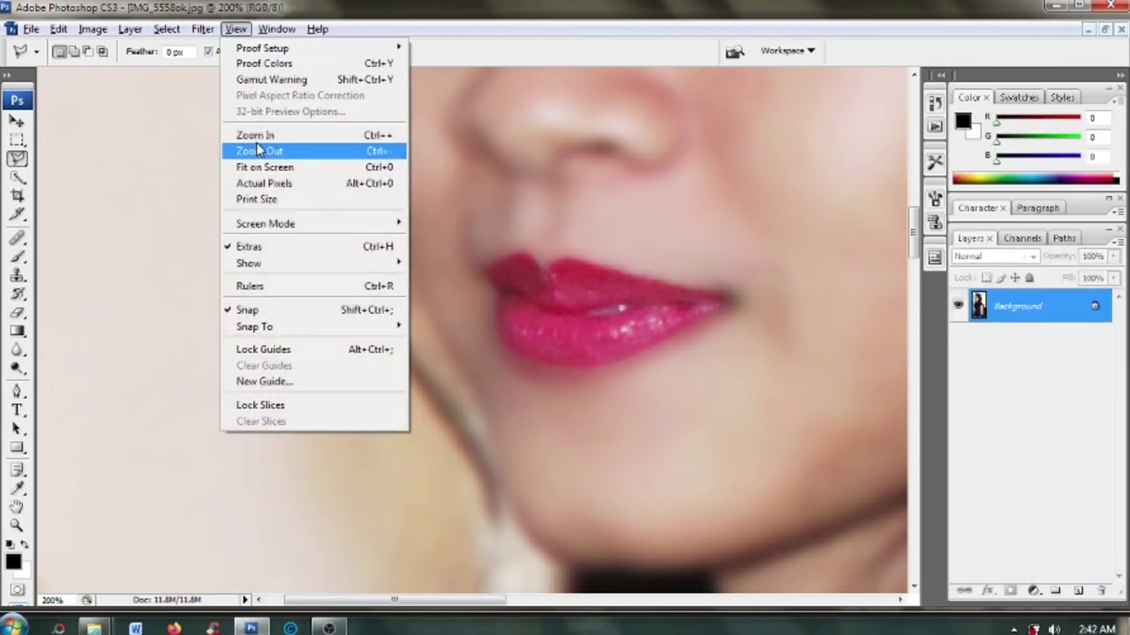
{"action": "left_click", "coordinate": [258, 167]}
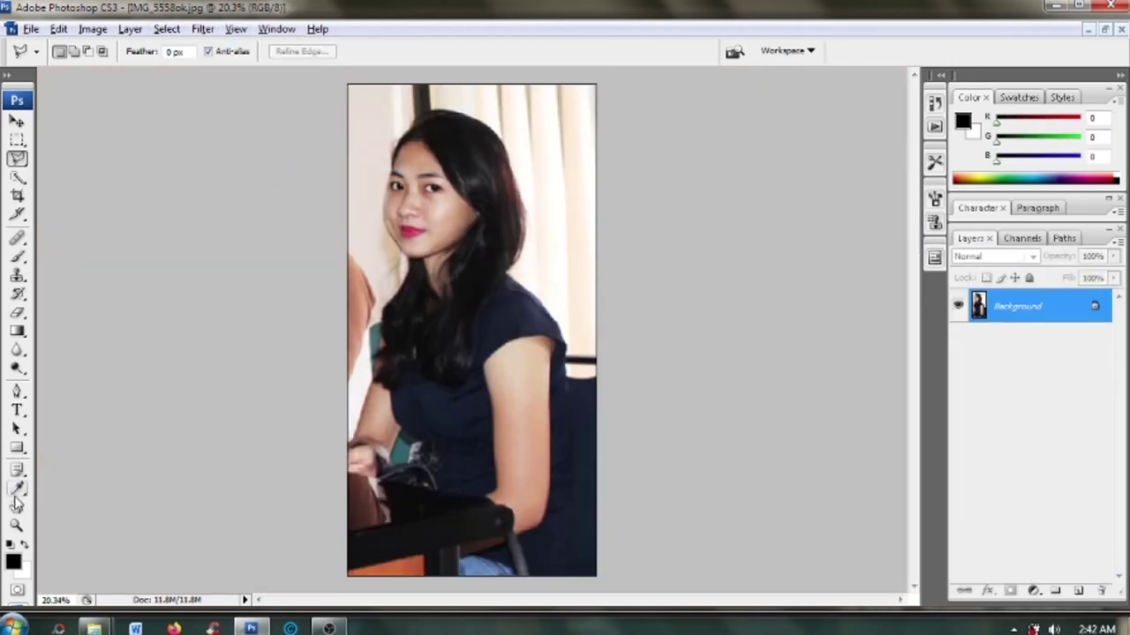
Zoom back in on the face to about 50%
{"action": "left_click", "coordinate": [16, 526]}
{"action": "left_click", "coordinate": [409, 253]}
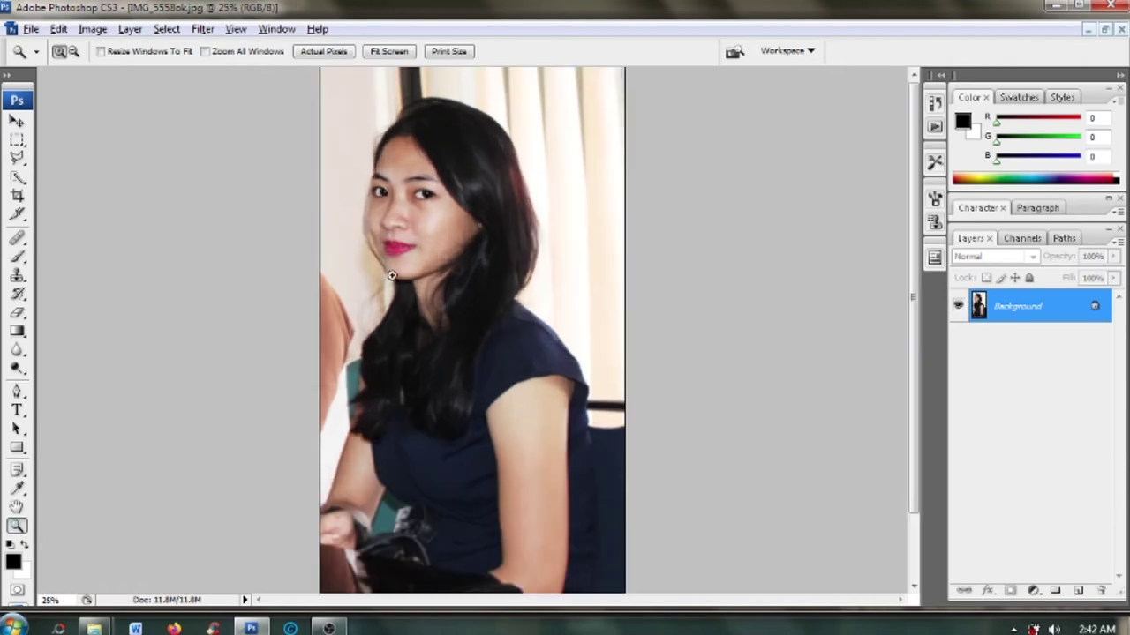
{"action": "left_click", "coordinate": [390, 279]}
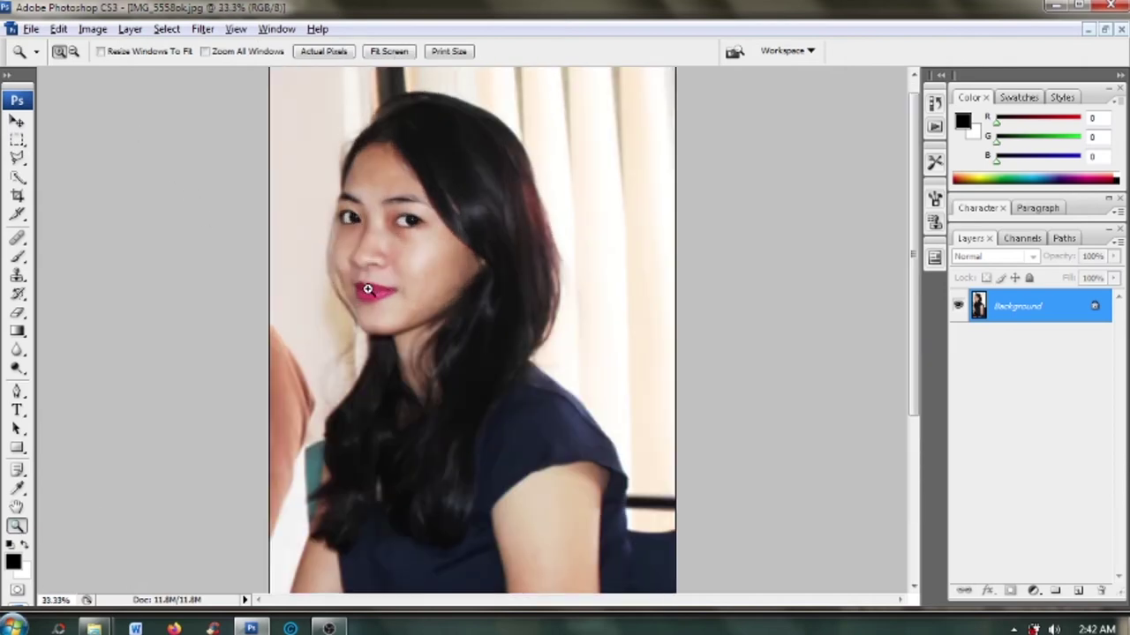
{"action": "left_click", "coordinate": [349, 238]}
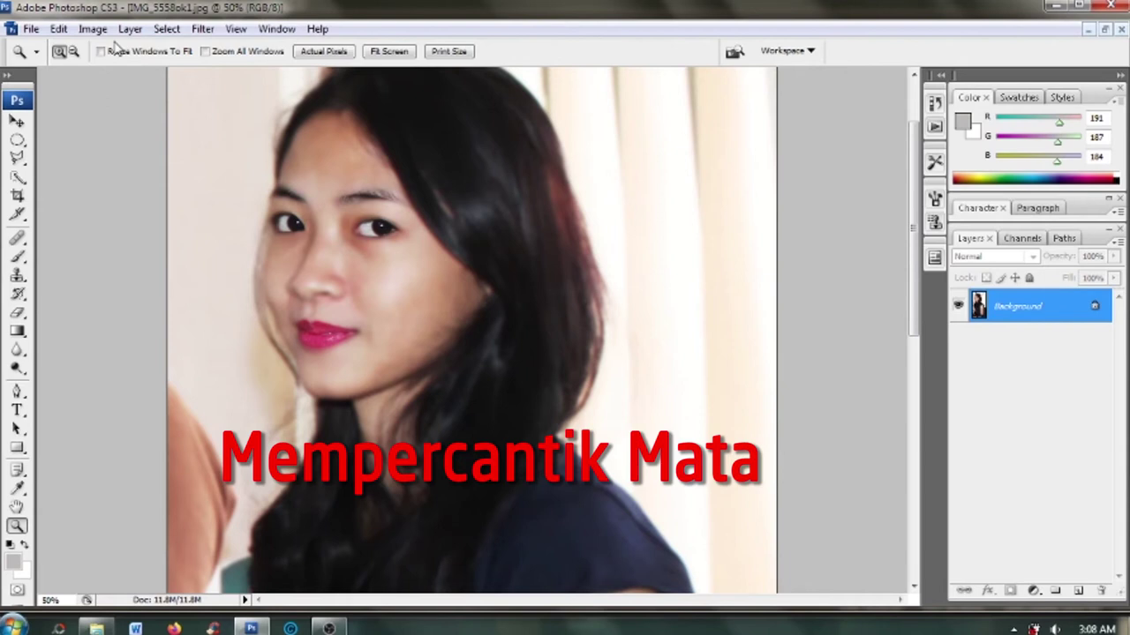
Zoom in on the eye on the right to 200%
{"action": "left_click", "coordinate": [362, 252]}
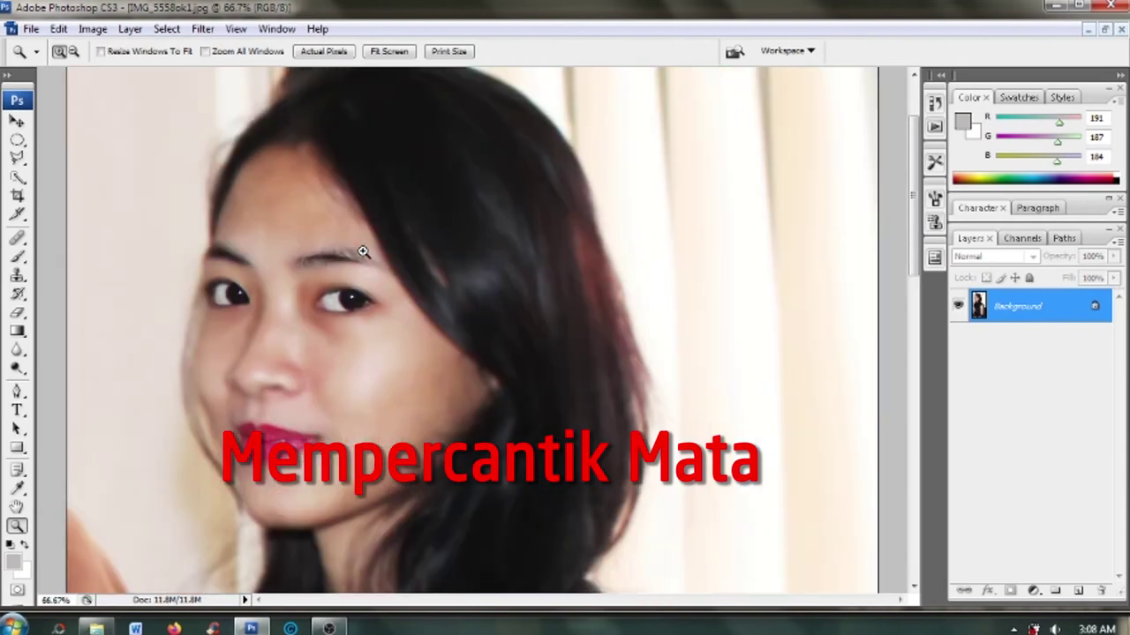
{"action": "left_click", "coordinate": [338, 339]}
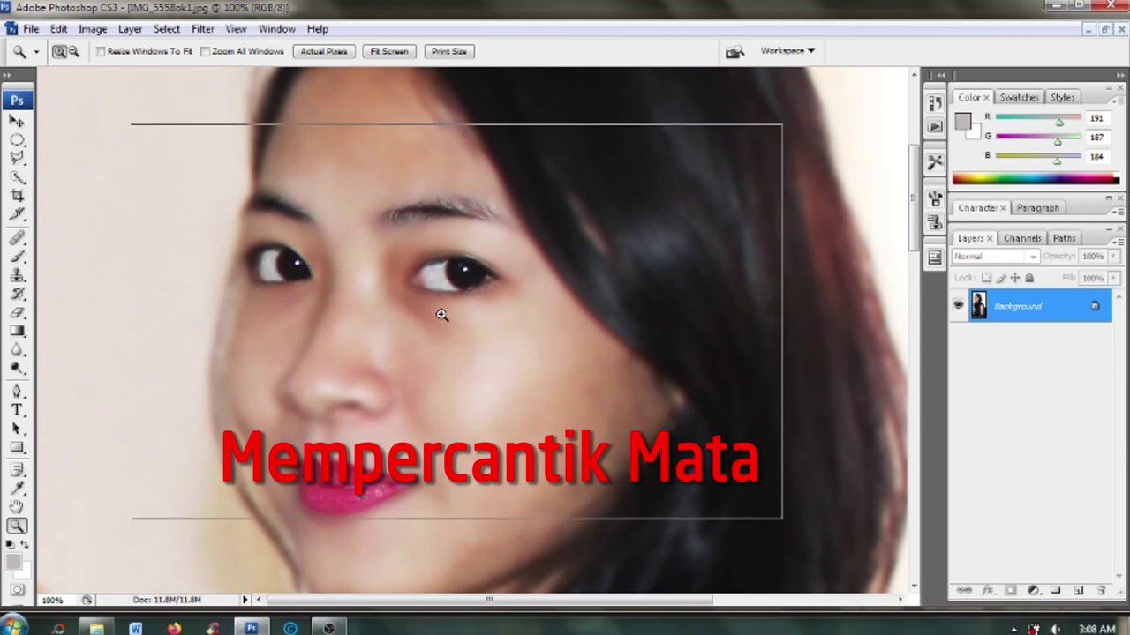
{"action": "left_click", "coordinate": [441, 315]}
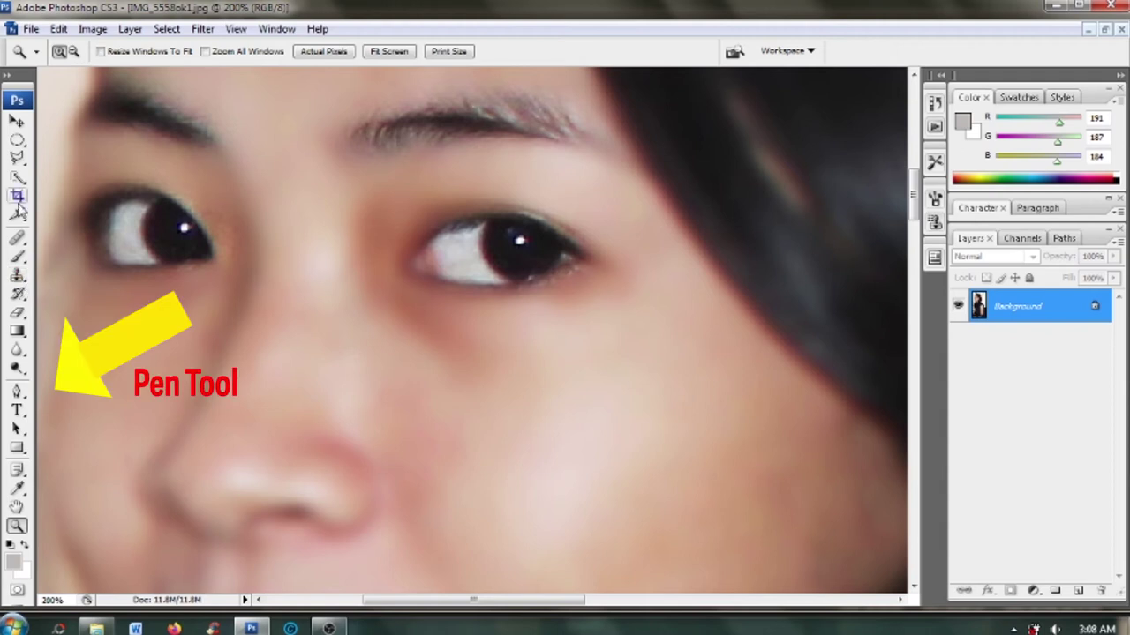
Trace a Pen path along the right eye's upper lid to its outer corner
{"action": "left_click", "coordinate": [18, 391]}
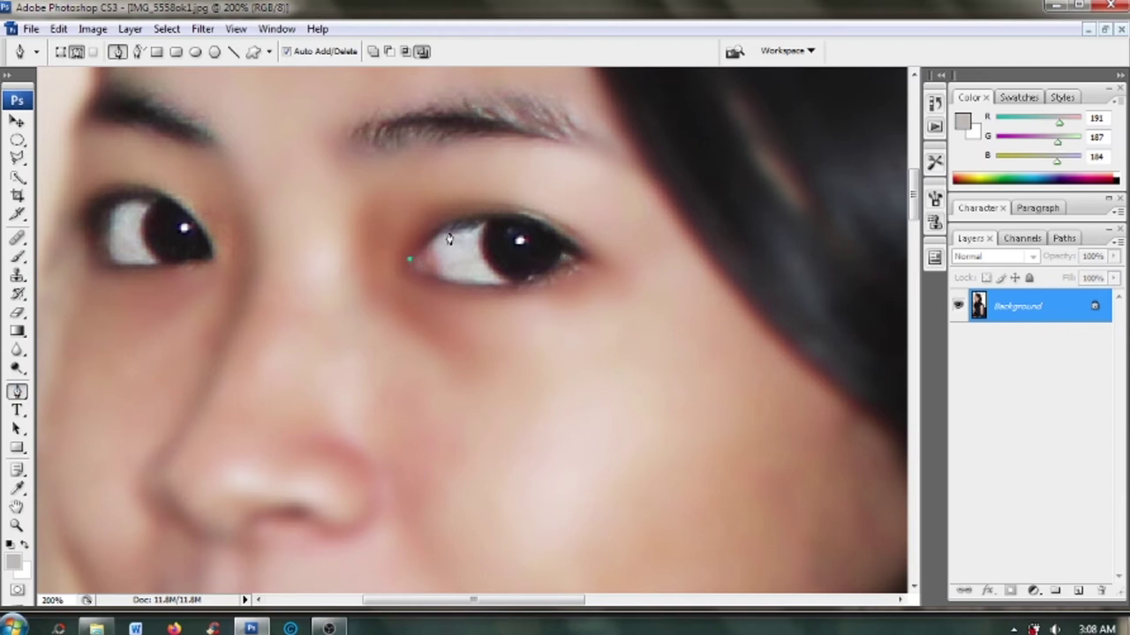
{"action": "left_click_drag", "start_coordinate": [456, 225], "coordinate": [475, 222]}
{"action": "left_click_drag", "start_coordinate": [509, 216], "coordinate": [516, 221]}
{"action": "left_click", "coordinate": [546, 232]}
{"action": "key", "text": "ctrl+z"}
{"action": "left_click_drag", "start_coordinate": [540, 227], "coordinate": [579, 260]}
Close the eye path along the lower eyelid
{"action": "left_click", "coordinate": [520, 289]}
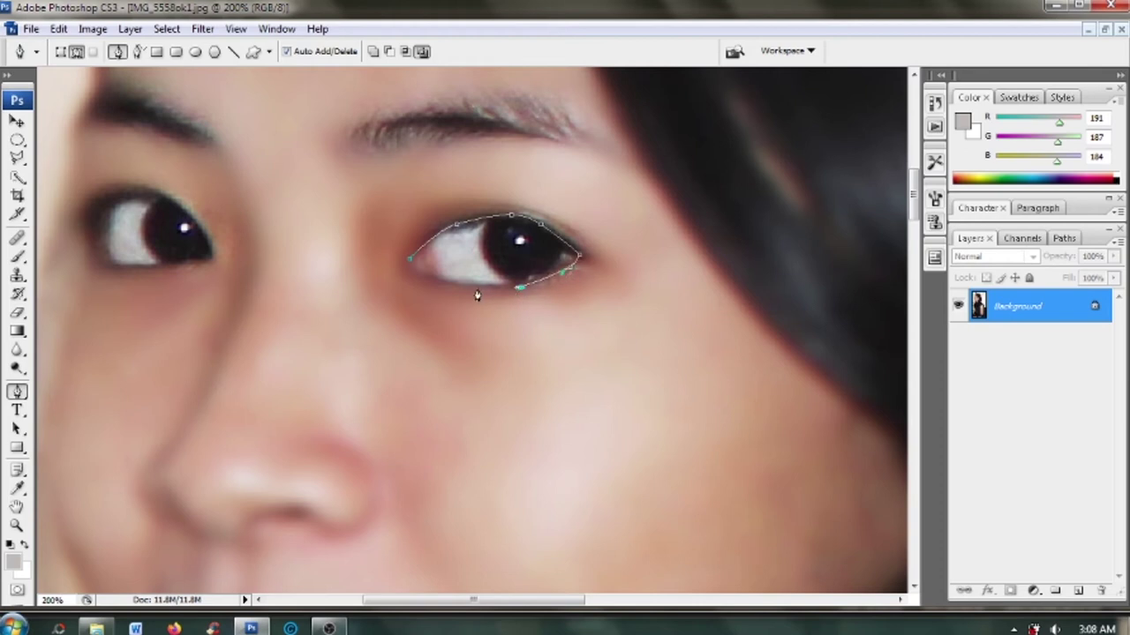
{"action": "left_click", "coordinate": [476, 288]}
{"action": "right_click", "coordinate": [519, 241]}
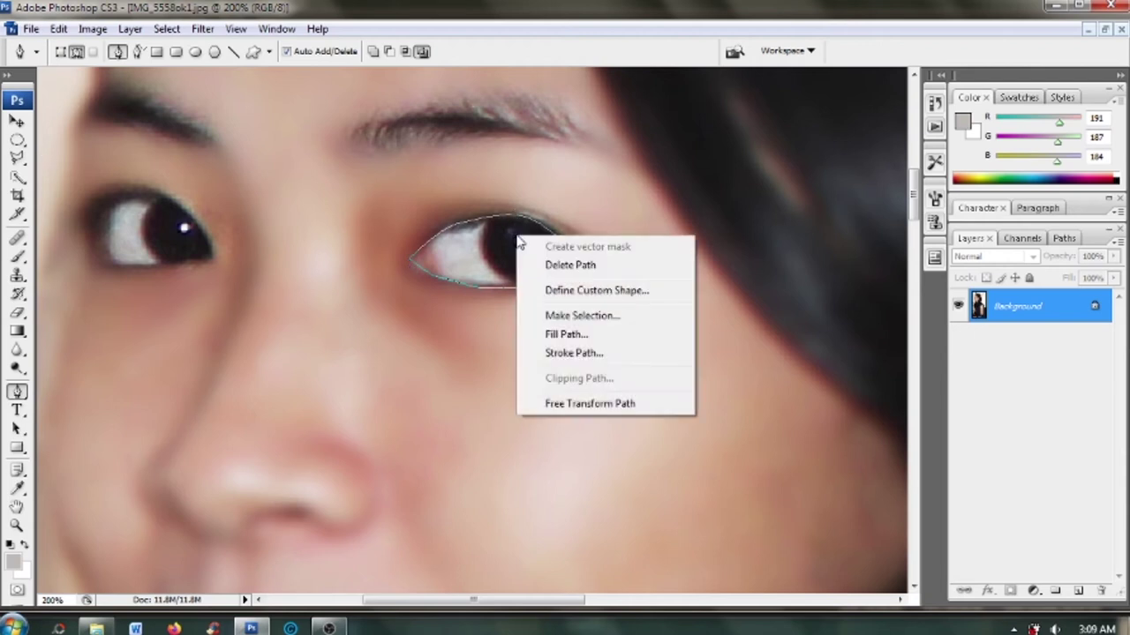
Convert the eye path into an active selection
{"action": "left_click", "coordinate": [563, 316]}
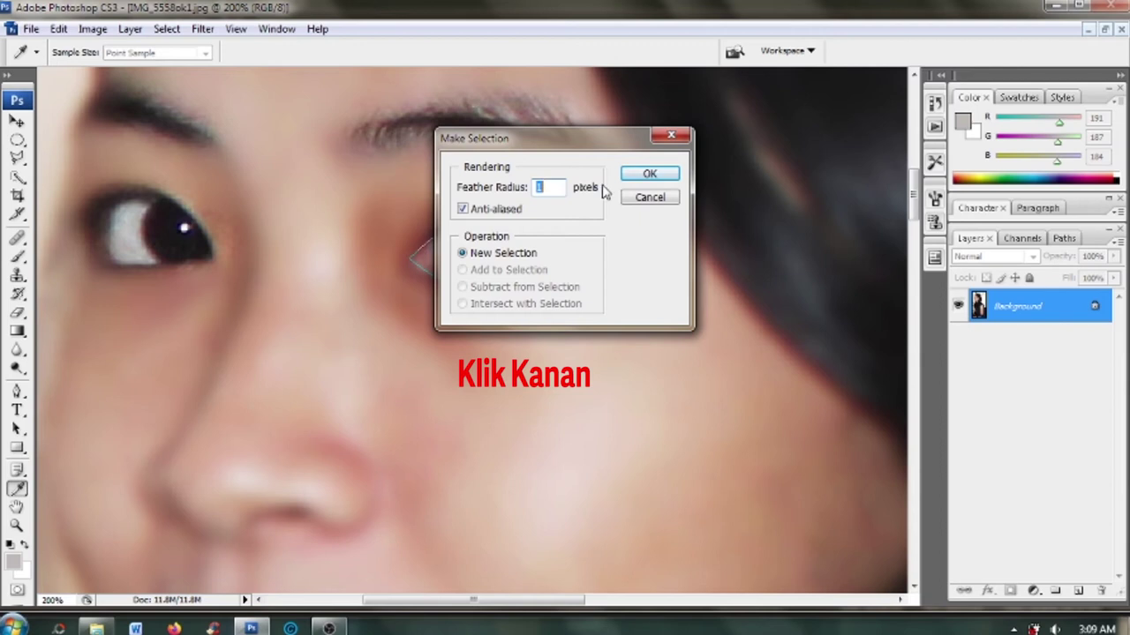
{"action": "left_click", "coordinate": [649, 174]}
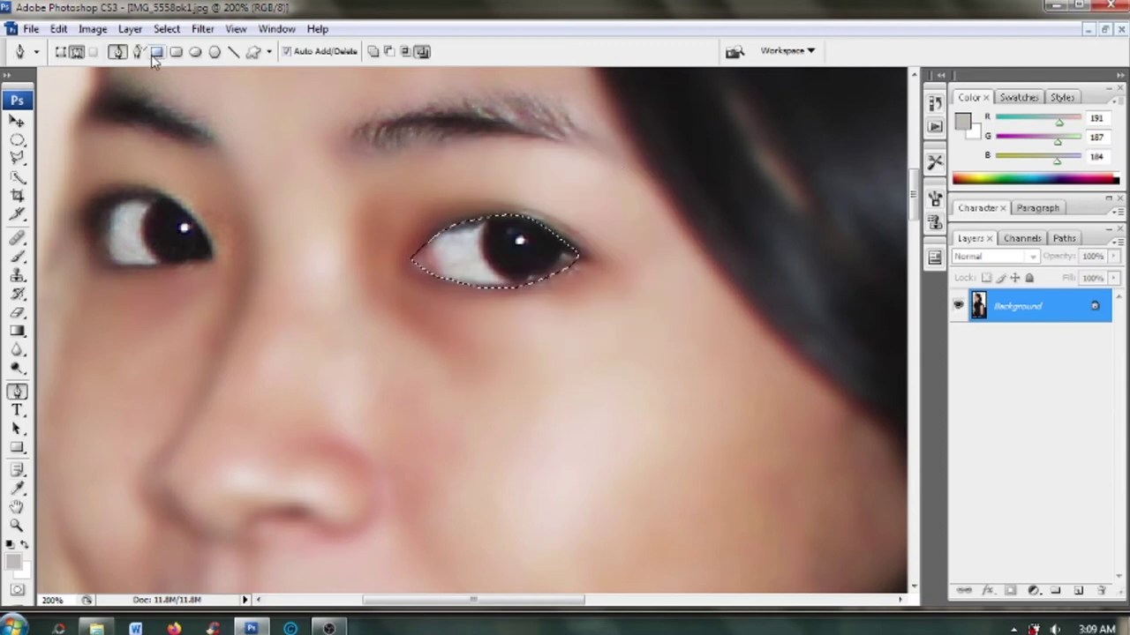
{"action": "left_click", "coordinate": [93, 29]}
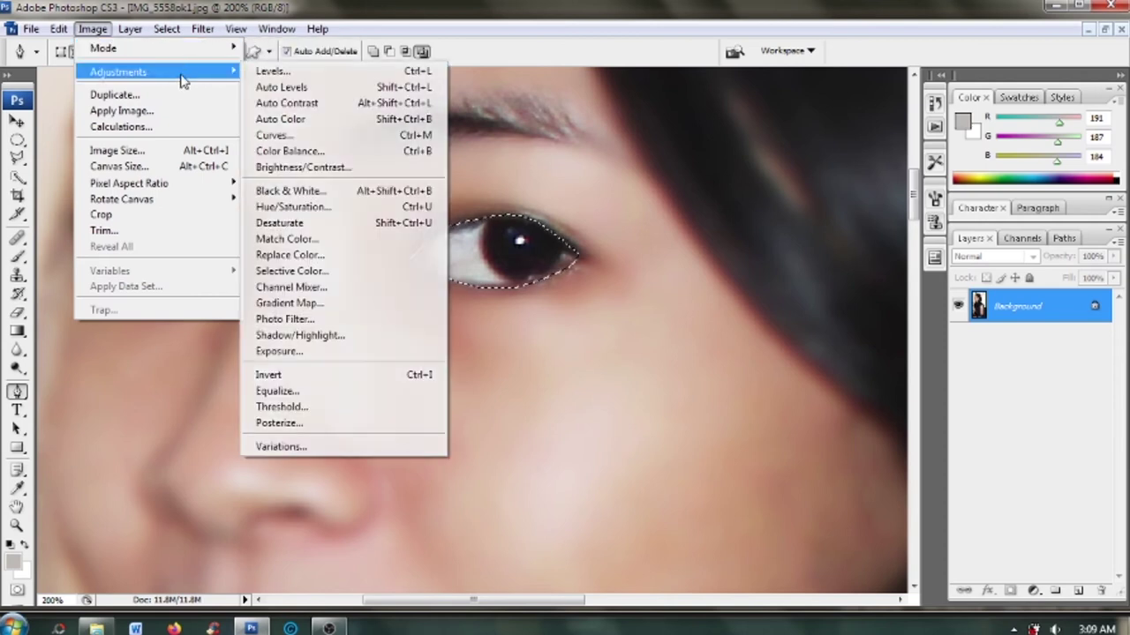
{"action": "mouse_move", "coordinate": [118, 72]}
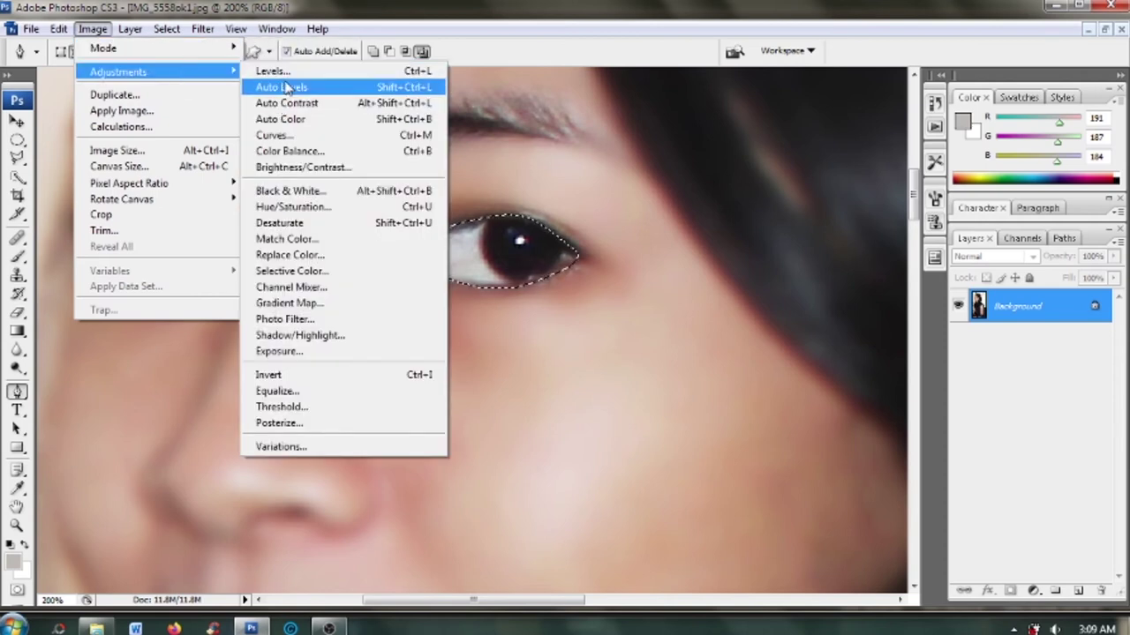
Apply Levels to the selected eye with midtones 1.11 and white input 223
{"action": "left_click", "coordinate": [286, 71]}
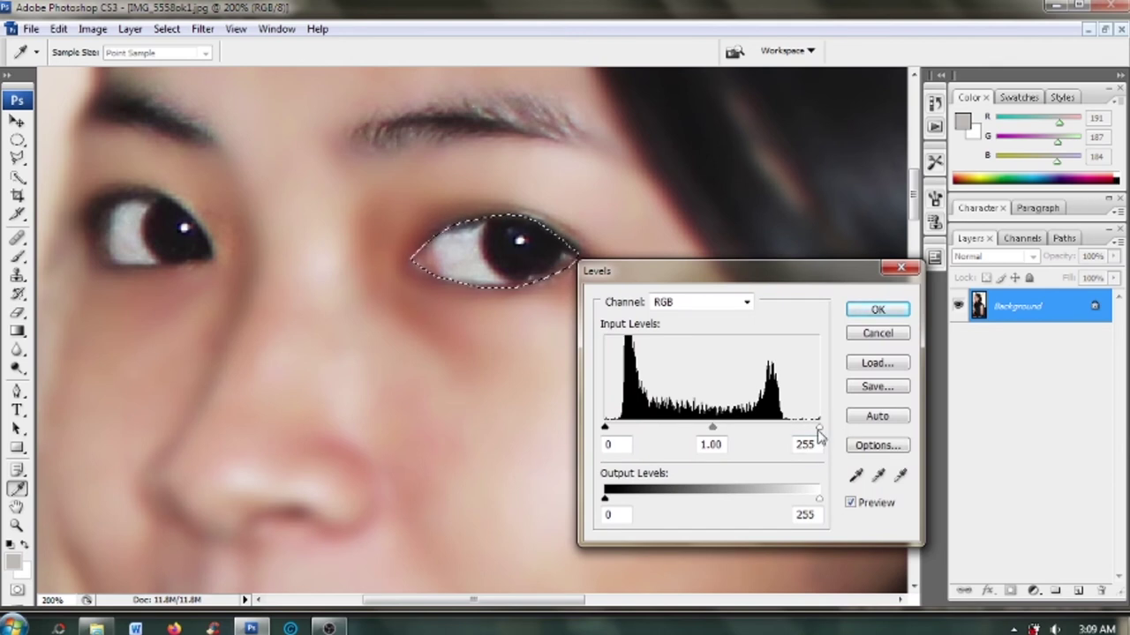
{"action": "left_click_drag", "start_coordinate": [818, 429], "coordinate": [802, 432]}
{"action": "left_click_drag", "start_coordinate": [702, 429], "coordinate": [696, 431]}
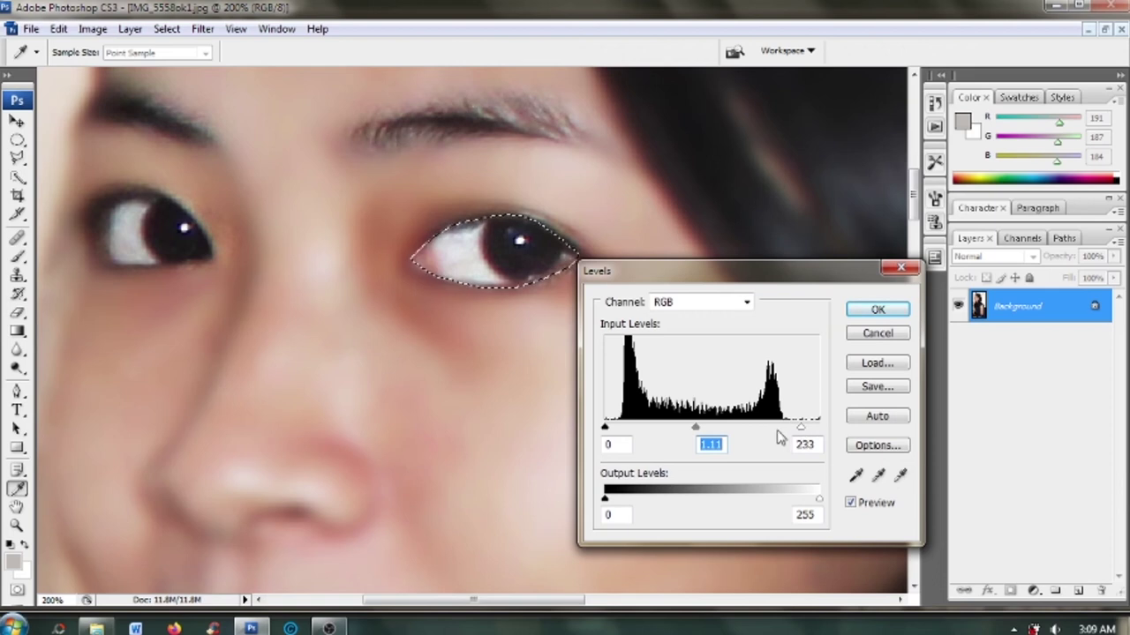
{"action": "mouse_move", "coordinate": [801, 430]}
{"action": "left_mouse_down"}
{"action": "mouse_move", "coordinate": [780, 432]}
{"action": "mouse_move", "coordinate": [793, 432]}
{"action": "left_mouse_up"}
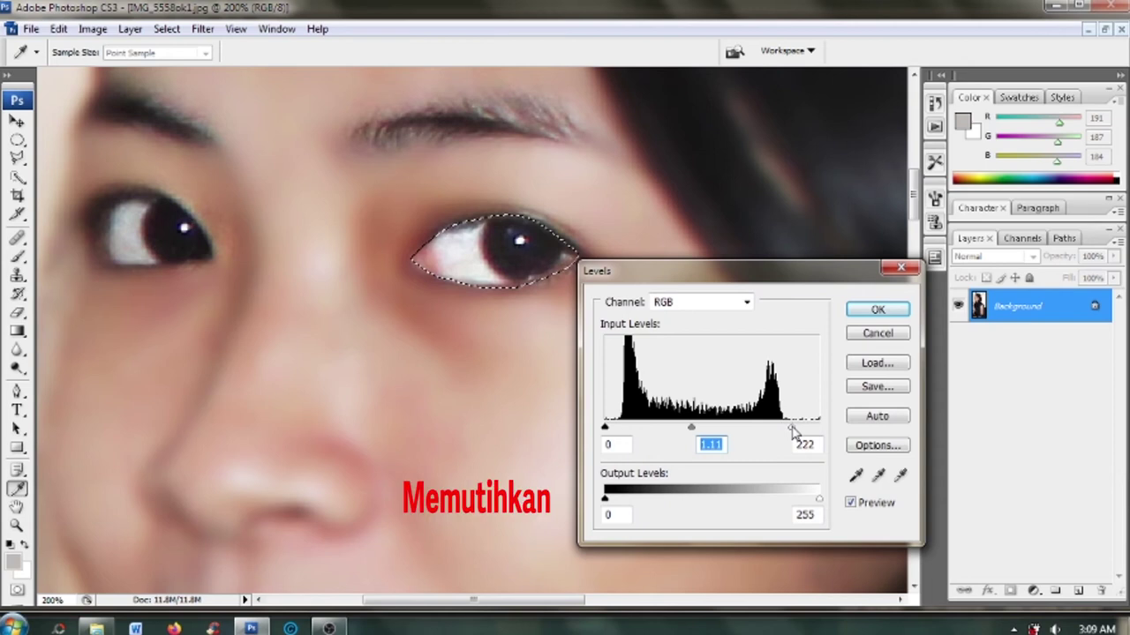
{"action": "left_click_drag", "start_coordinate": [793, 433], "coordinate": [795, 433]}
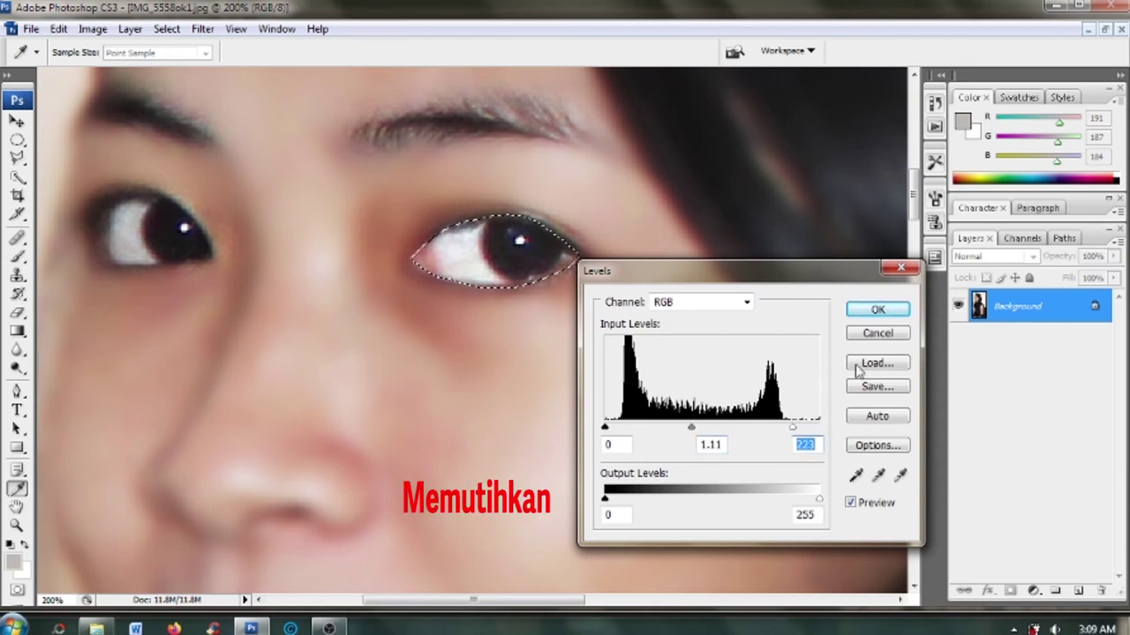
{"action": "left_click", "coordinate": [872, 316]}
{"action": "key", "text": "p"}
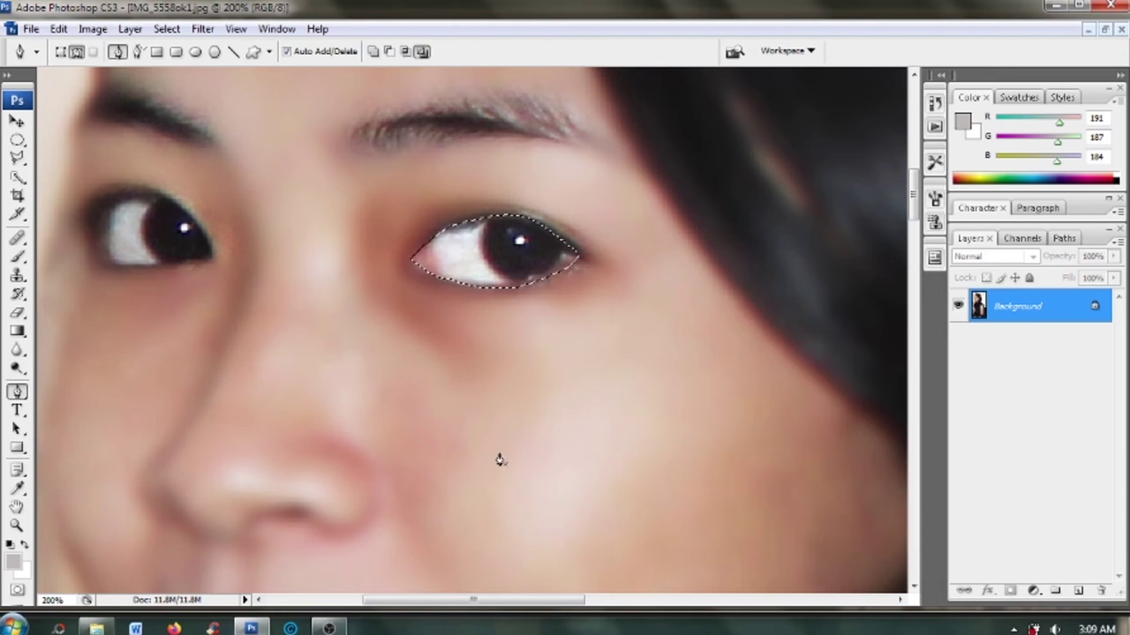
Clear the eye selection and outline the right eye's dark iris with a closed pen path
{"action": "key", "text": "ctrl+d"}
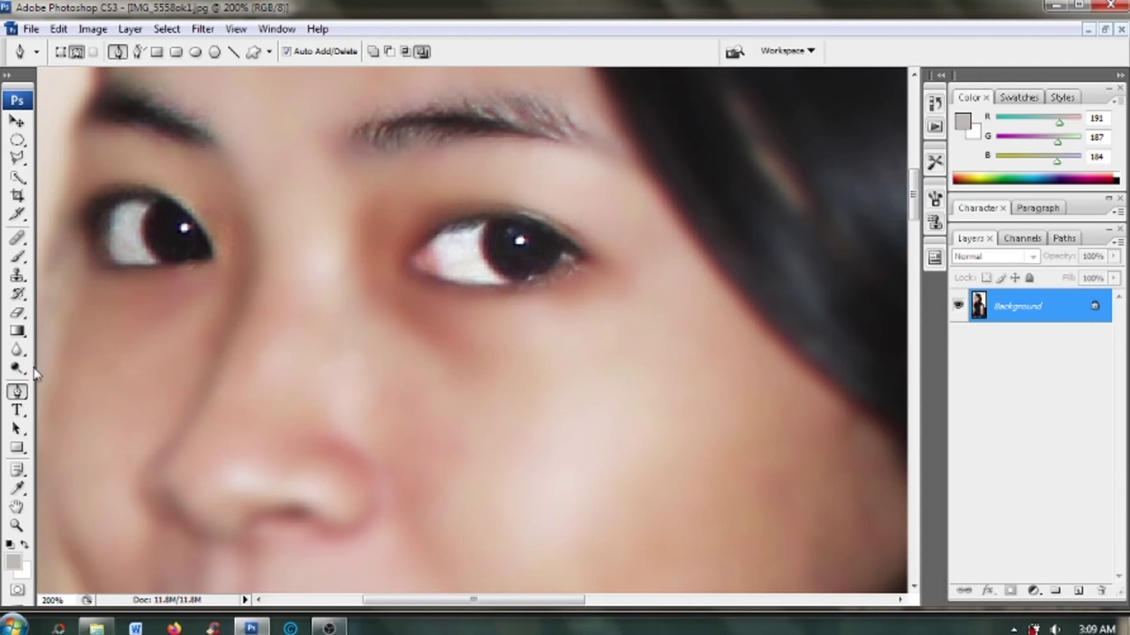
{"action": "left_click", "coordinate": [485, 218]}
{"action": "left_click_drag", "start_coordinate": [482, 257], "coordinate": [494, 271]}
{"action": "left_click_drag", "start_coordinate": [512, 281], "coordinate": [523, 280]}
{"action": "left_click_drag", "start_coordinate": [528, 275], "coordinate": [563, 260]}
{"action": "left_click_drag", "start_coordinate": [565, 247], "coordinate": [543, 234]}
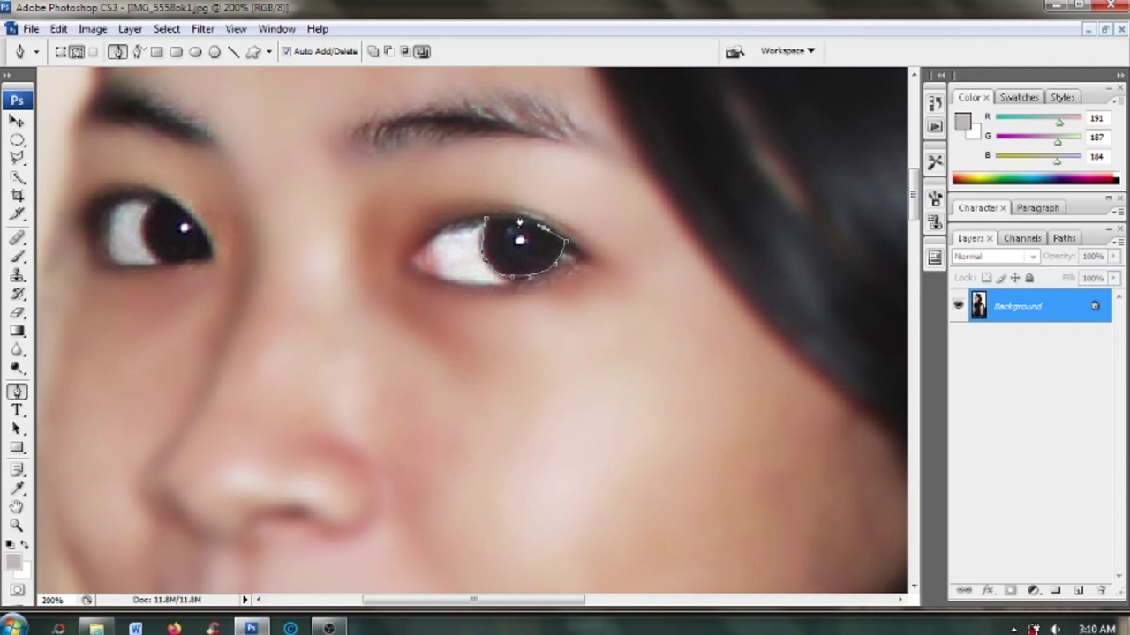
{"action": "left_click", "coordinate": [518, 221]}
{"action": "right_click", "coordinate": [527, 250]}
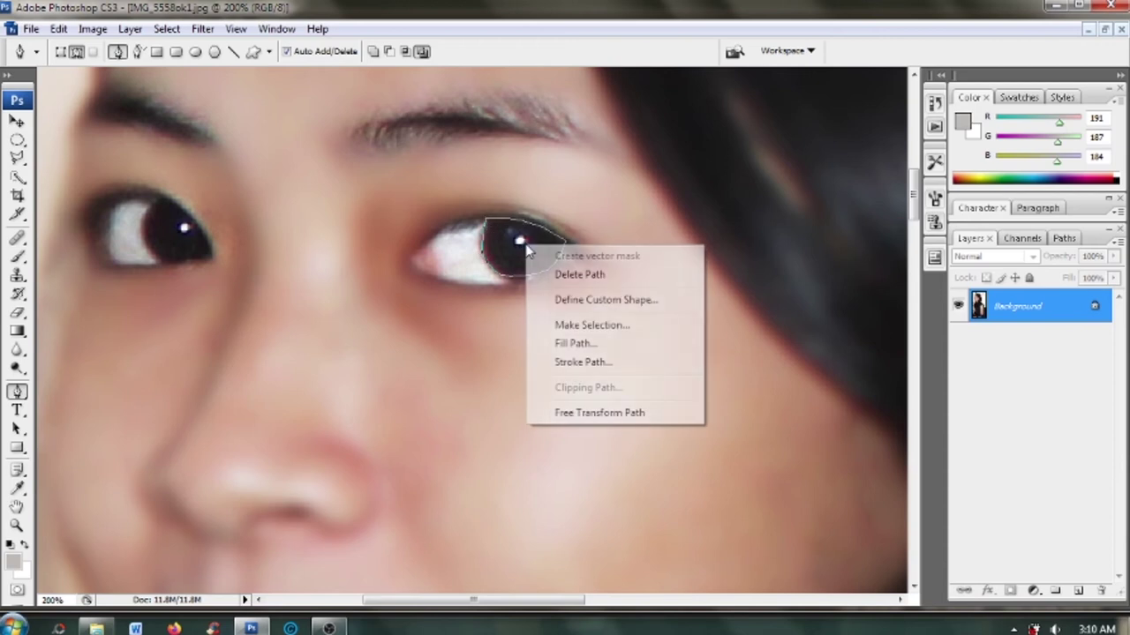
Convert the right iris pen path into an active selection
{"action": "left_click", "coordinate": [593, 326]}
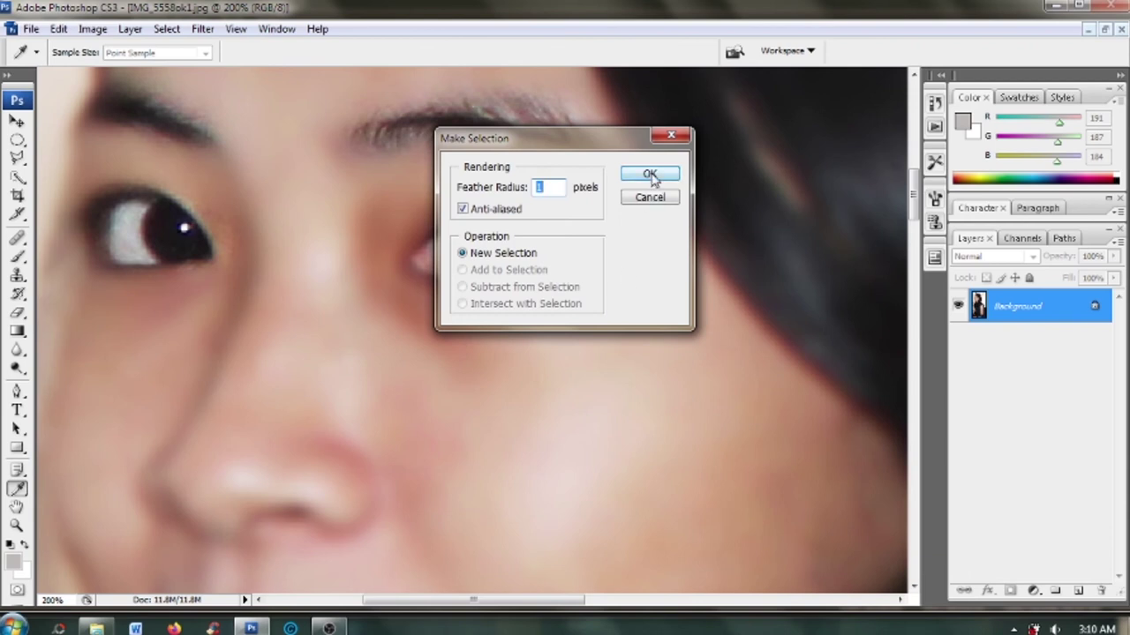
{"action": "left_click", "coordinate": [650, 175]}
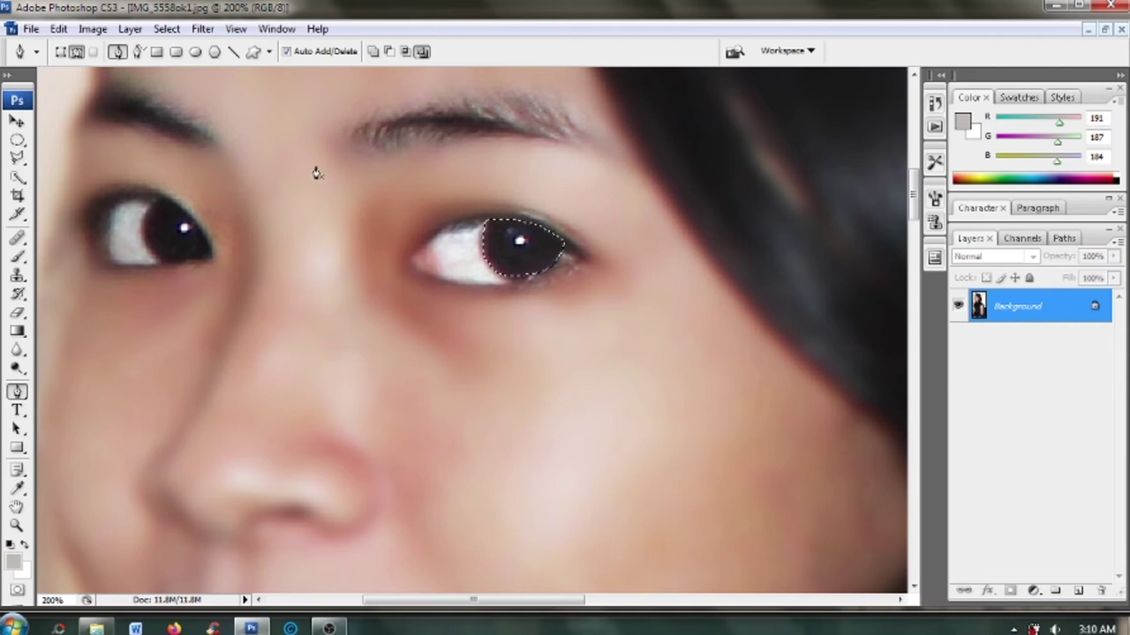
{"action": "left_click", "coordinate": [94, 30]}
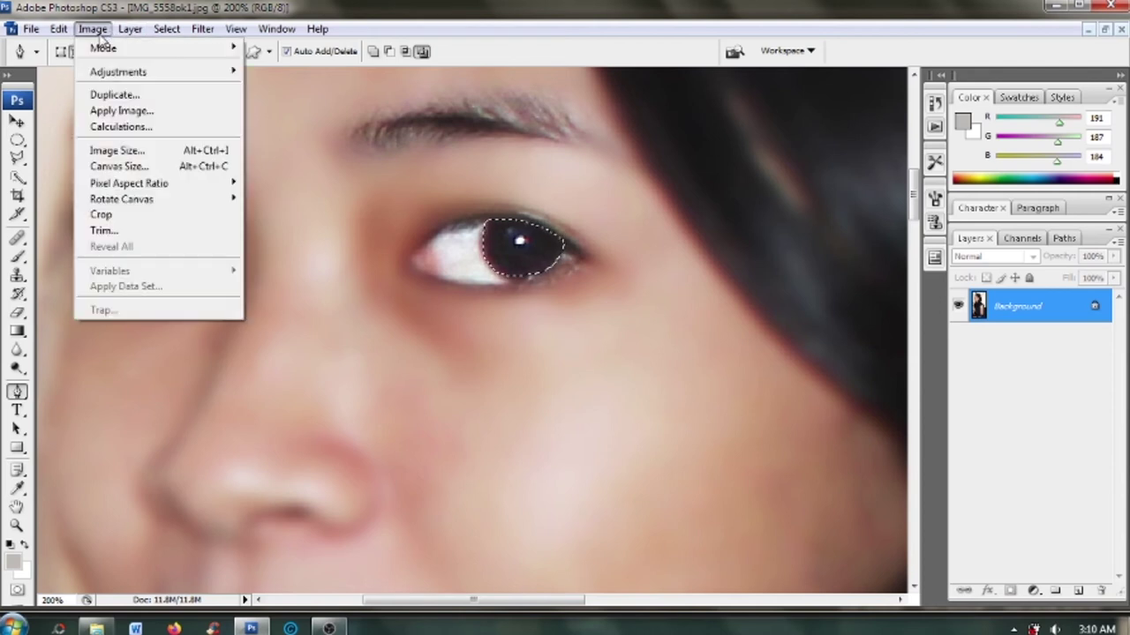
{"action": "mouse_move", "coordinate": [118, 71]}
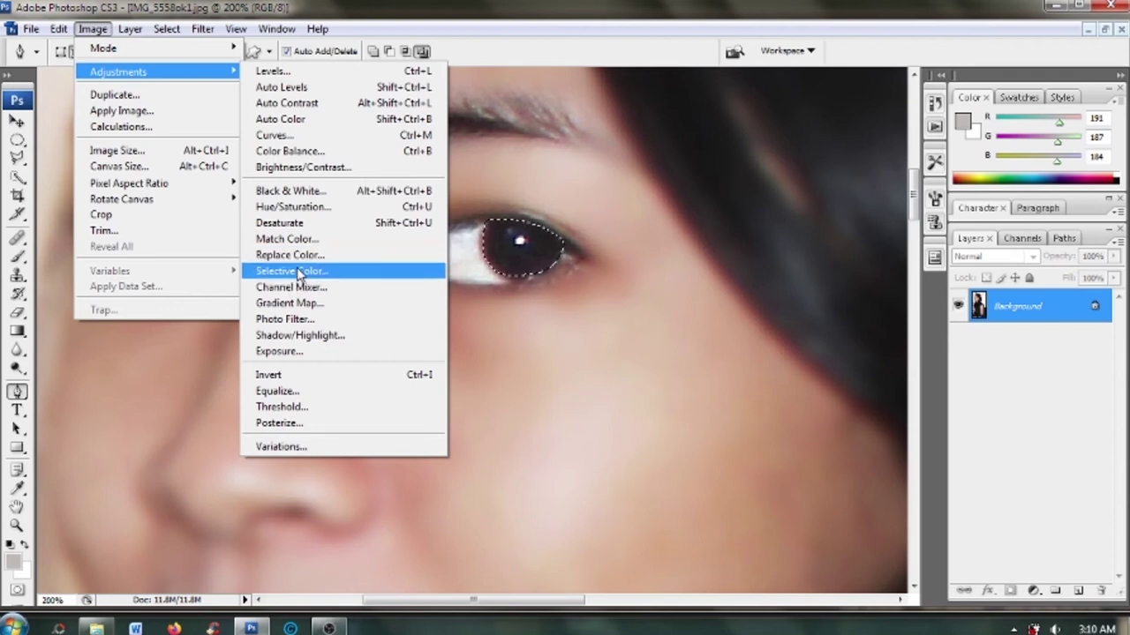
Apply Selective Color to the iris Neutrals: Cyan -49, Magenta -14, Yellow -49
{"action": "left_click", "coordinate": [300, 270]}
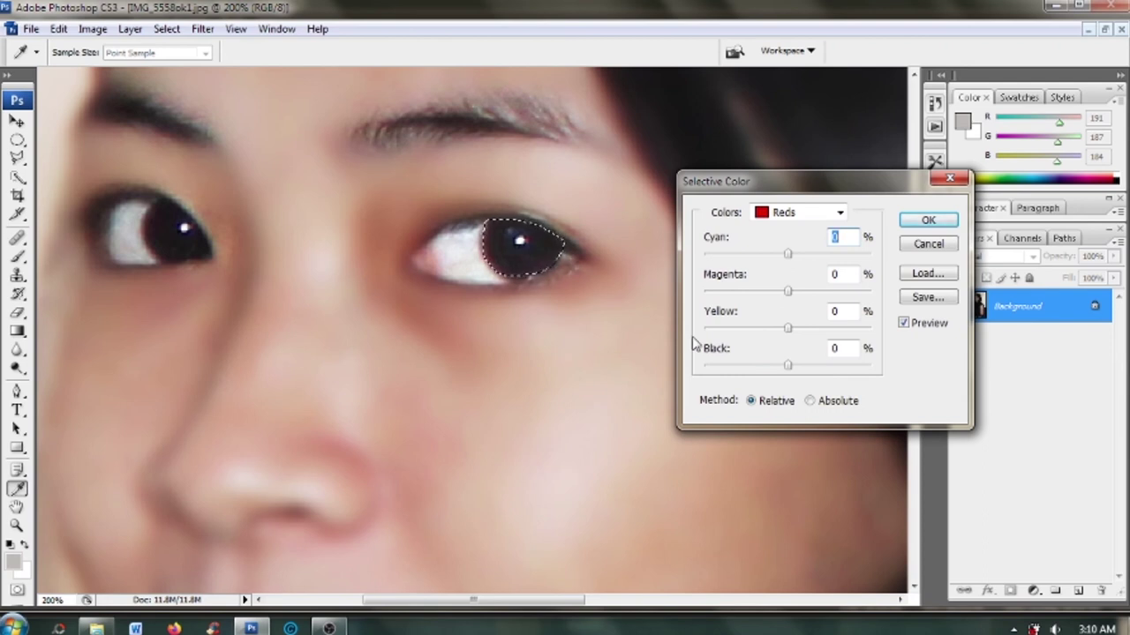
{"action": "left_click", "coordinate": [840, 213]}
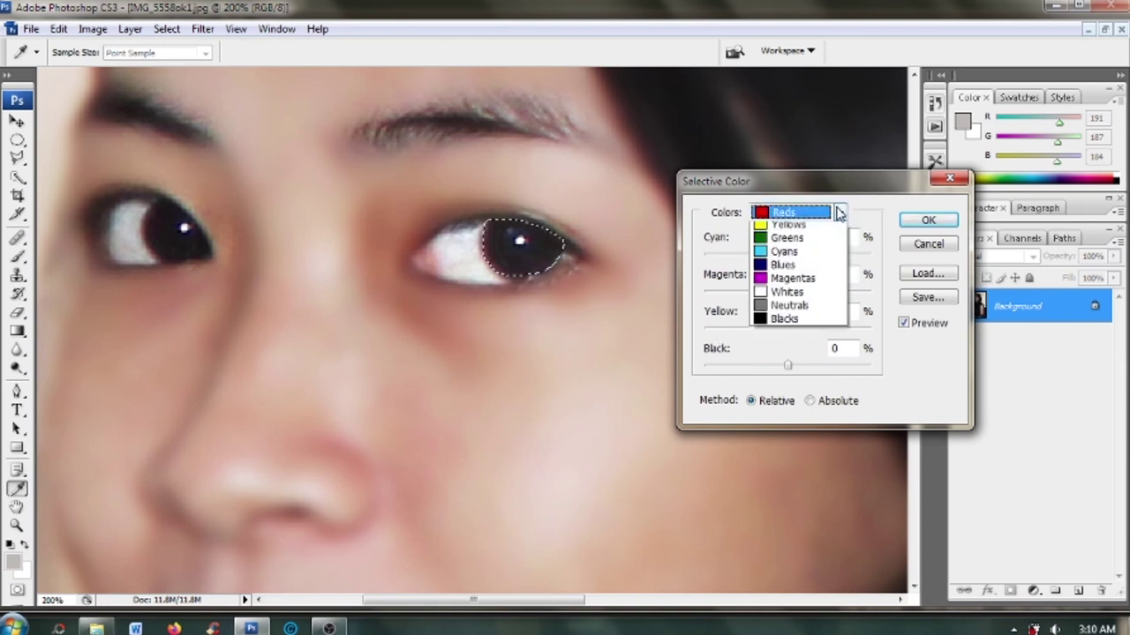
{"action": "left_click", "coordinate": [792, 306]}
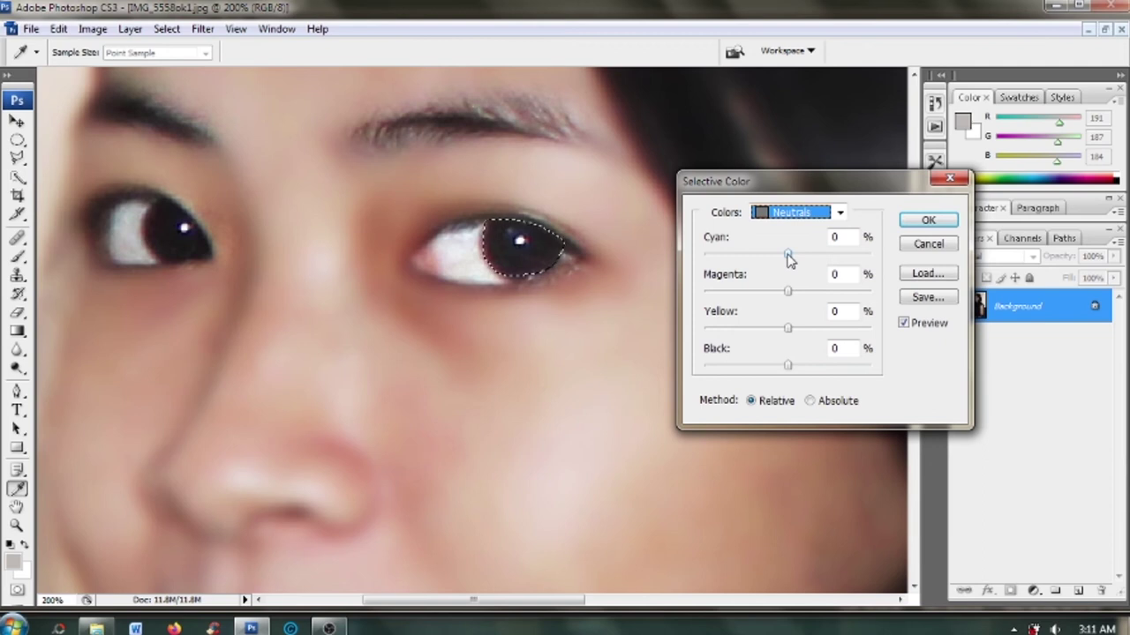
{"action": "left_click_drag", "start_coordinate": [788, 252], "coordinate": [769, 254]}
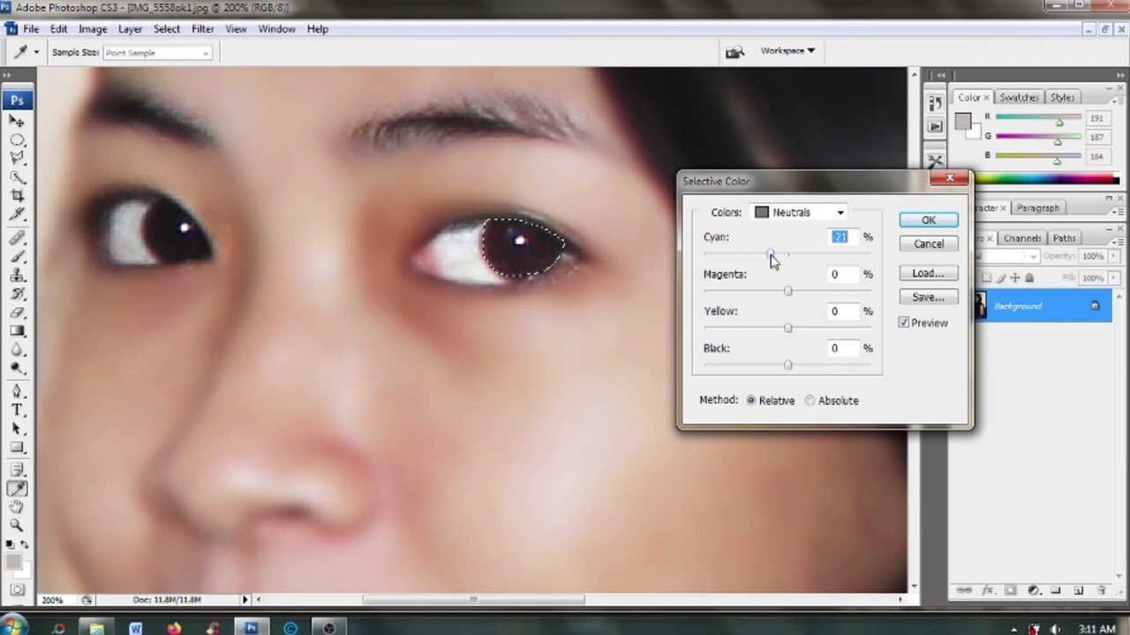
{"action": "left_click_drag", "start_coordinate": [769, 254], "coordinate": [748, 259]}
{"action": "left_click_drag", "start_coordinate": [786, 330], "coordinate": [760, 334]}
{"action": "mouse_move", "coordinate": [782, 293]}
{"action": "left_mouse_down"}
{"action": "mouse_move", "coordinate": [757, 305]}
{"action": "mouse_move", "coordinate": [843, 305]}
{"action": "mouse_move", "coordinate": [797, 305]}
{"action": "mouse_move", "coordinate": [748, 333]}
{"action": "mouse_move", "coordinate": [739, 324]}
{"action": "mouse_move", "coordinate": [749, 329]}
{"action": "left_mouse_up"}
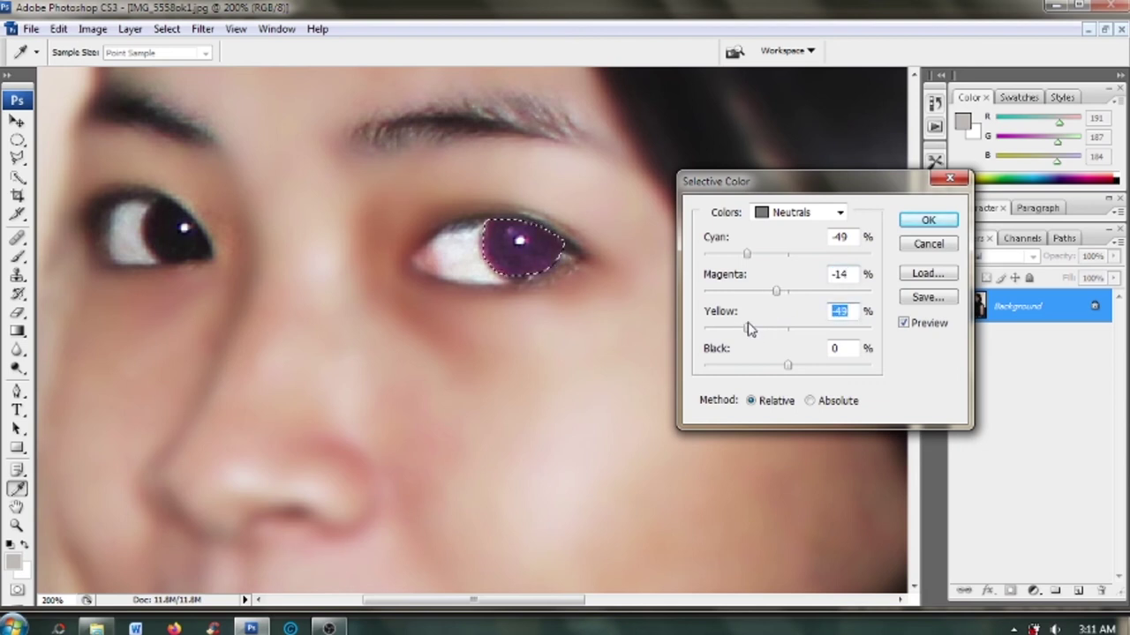
{"action": "left_click", "coordinate": [914, 227]}
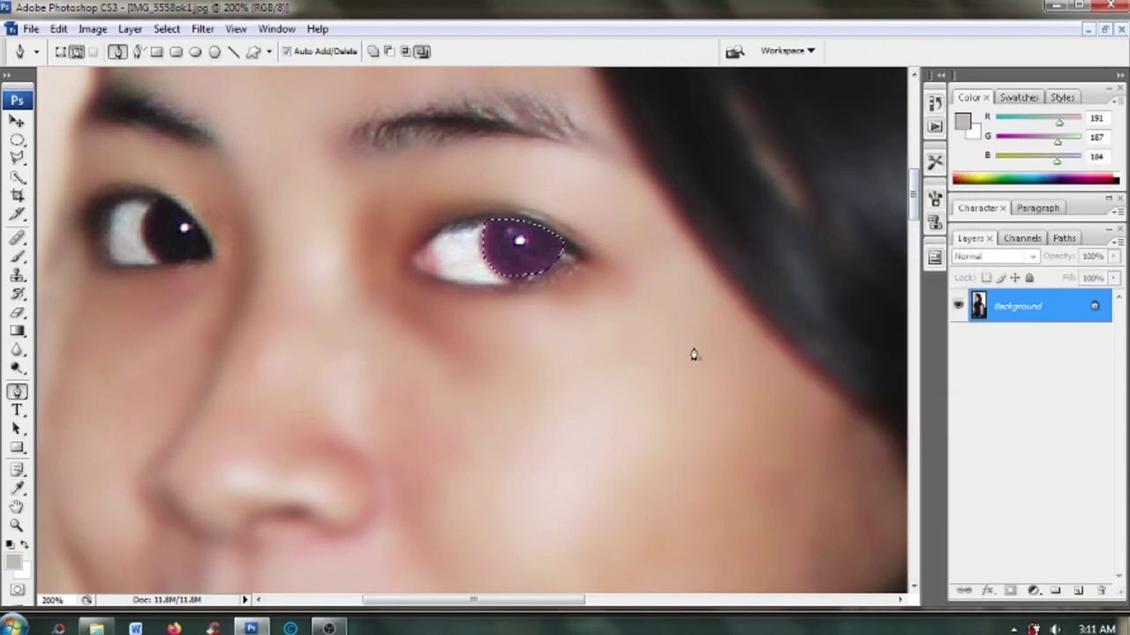
Deselect the purple iris and fit the whole portrait on screen
{"action": "key", "text": "ctrl+d"}
{"action": "left_click", "coordinate": [236, 28]}
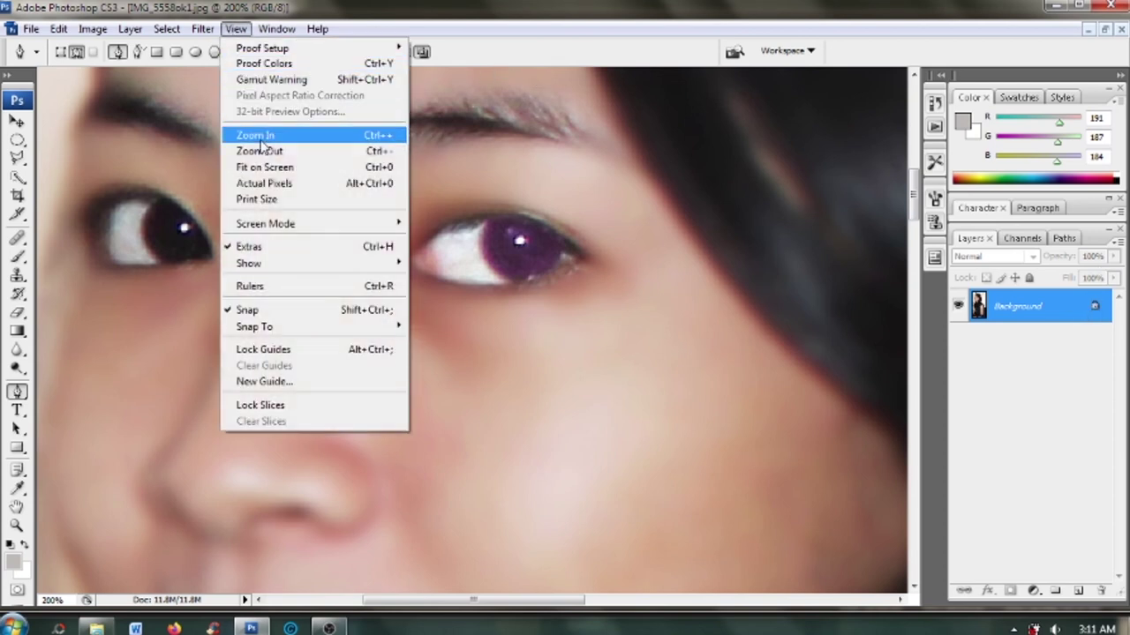
{"action": "left_click", "coordinate": [266, 168]}
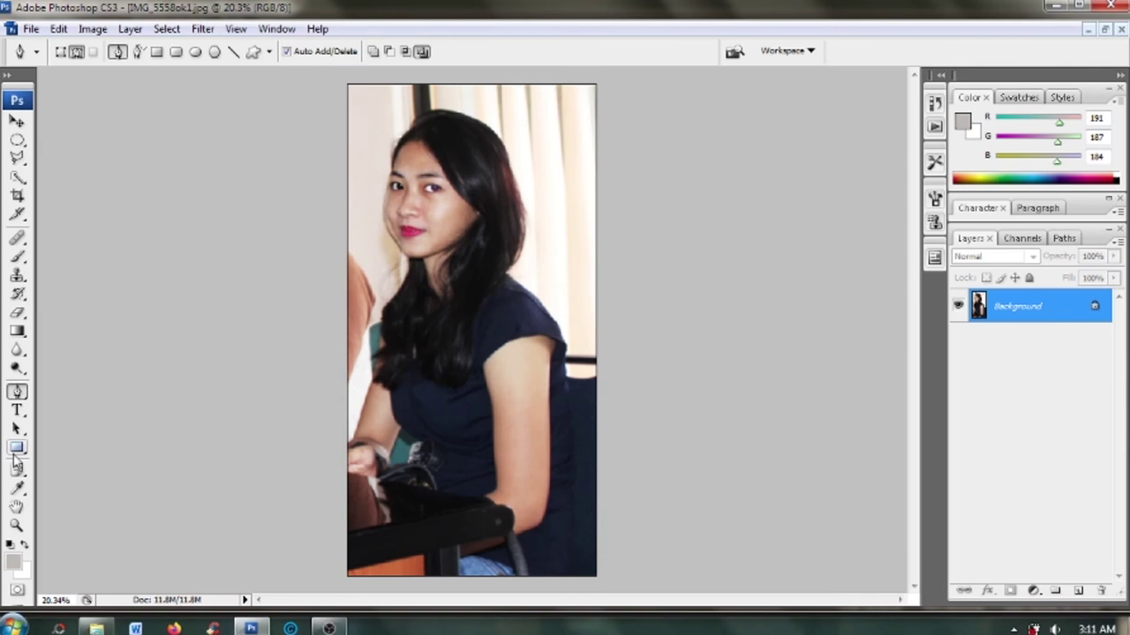
Zoom in step by step to 200% on the still-dark left eye
{"action": "left_click", "coordinate": [17, 526]}
{"action": "left_click", "coordinate": [441, 222]}
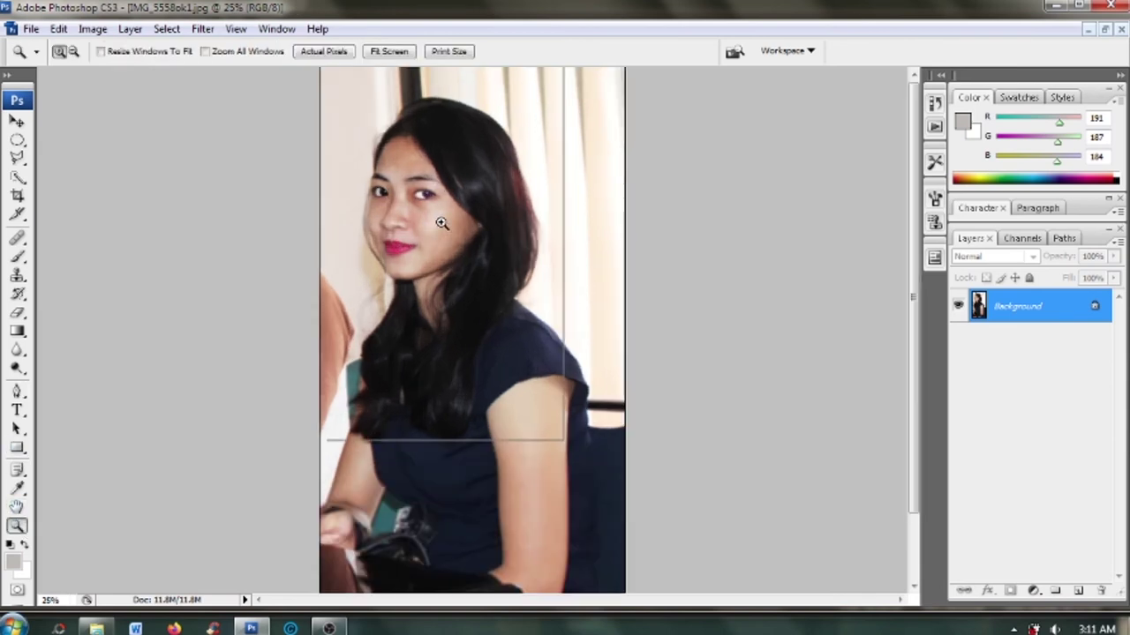
{"action": "left_click", "coordinate": [392, 269]}
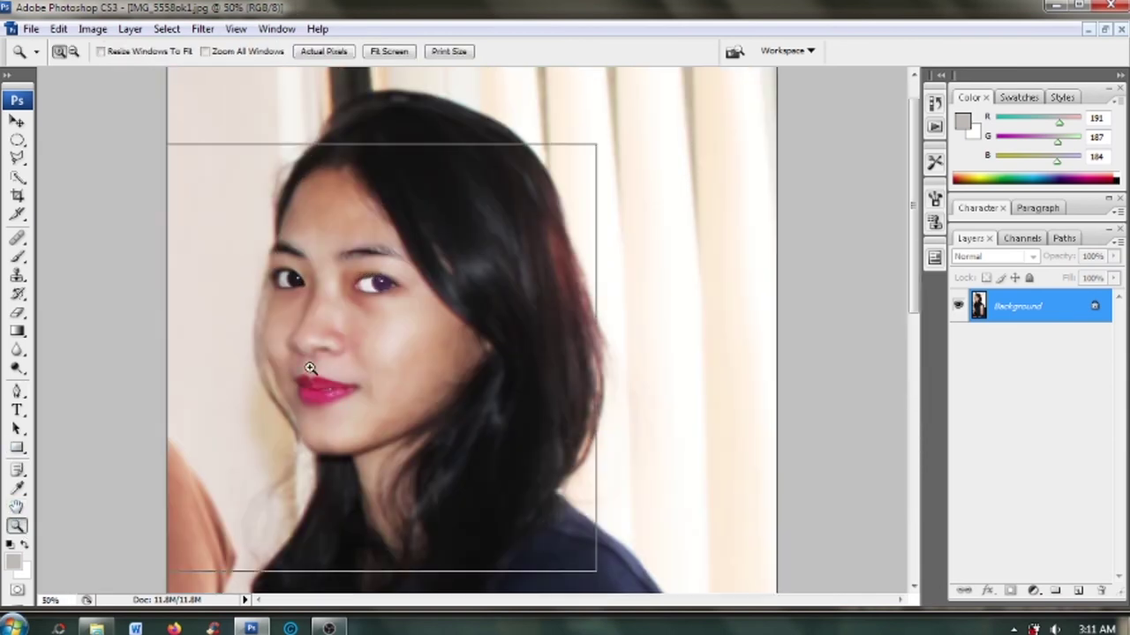
{"action": "left_click", "coordinate": [311, 371]}
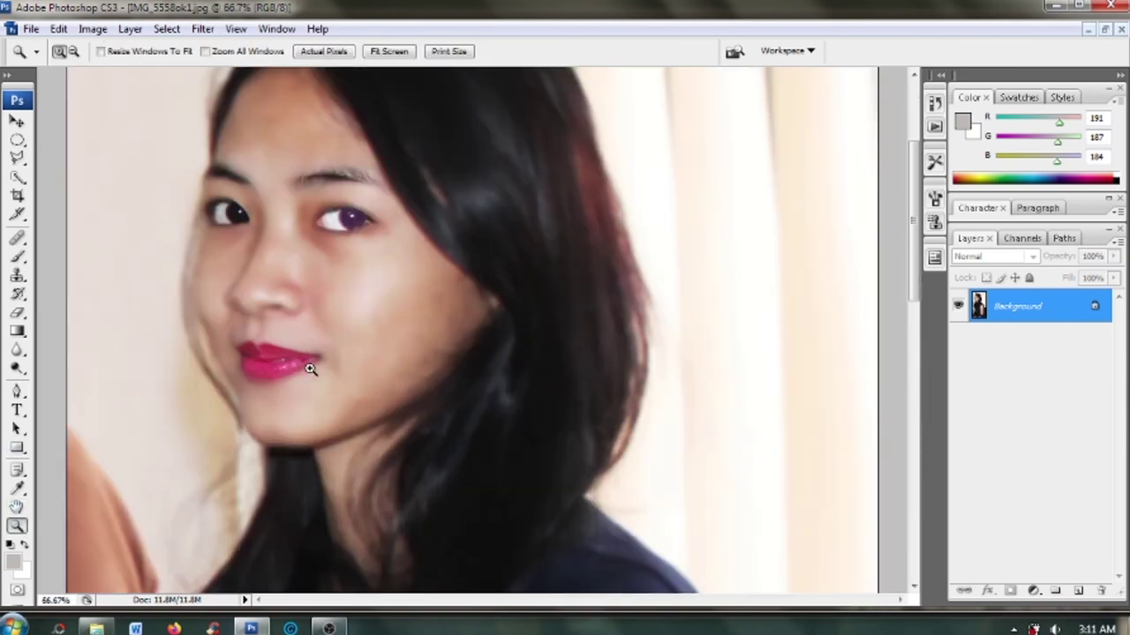
{"action": "left_click", "coordinate": [286, 316]}
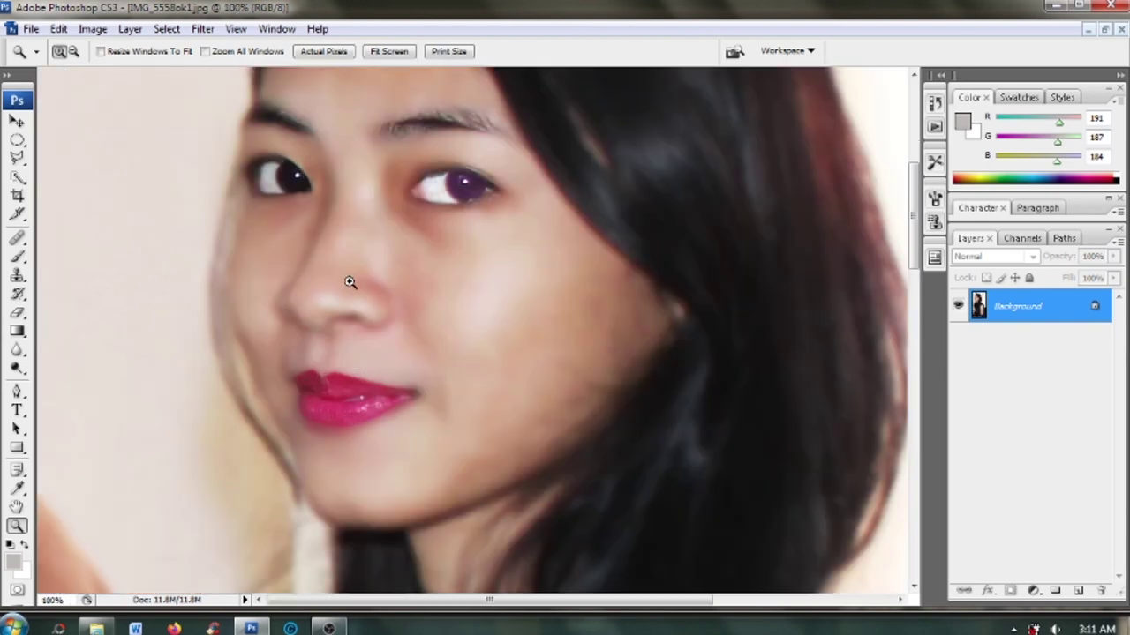
{"action": "left_click", "coordinate": [343, 231]}
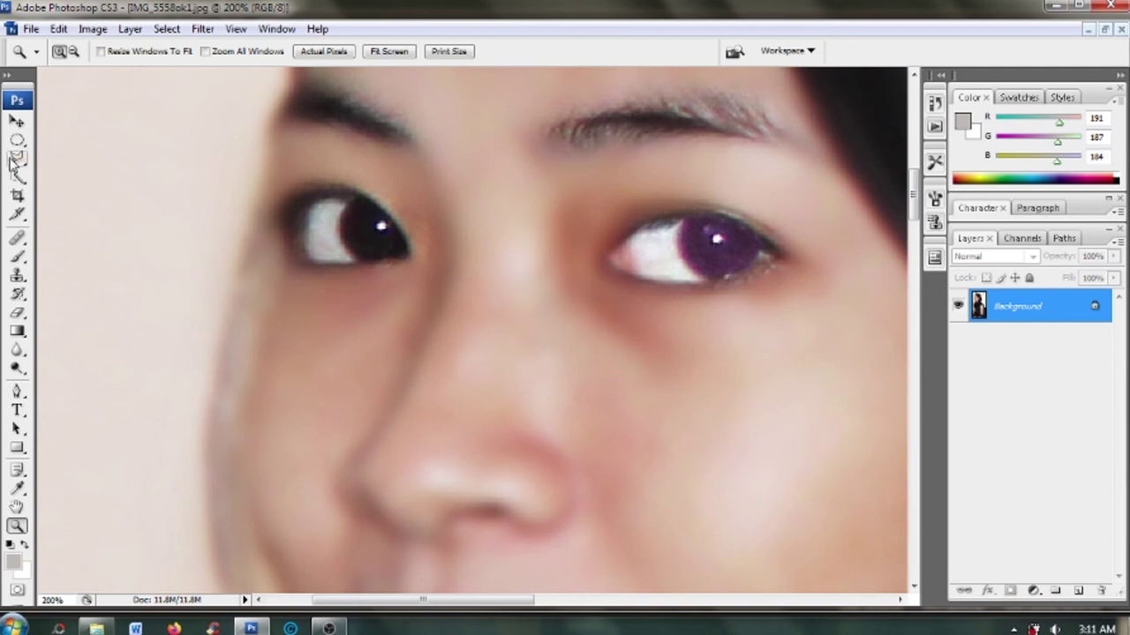
Switch from the Lasso tool to the Pen tool
{"action": "left_click", "coordinate": [17, 158]}
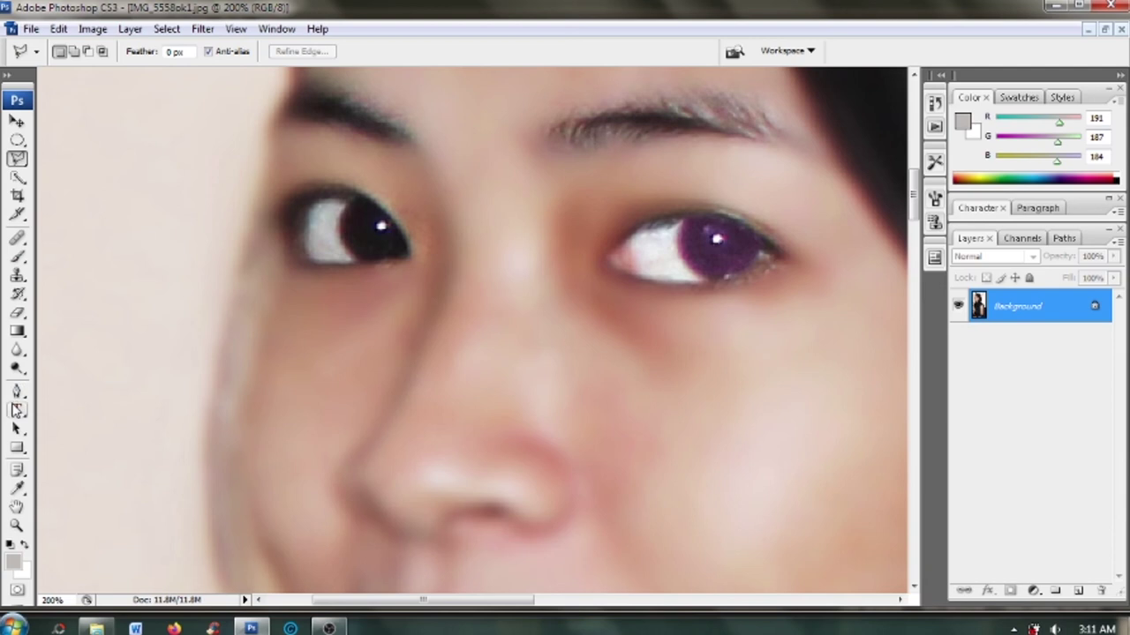
{"action": "left_click", "coordinate": [16, 391]}
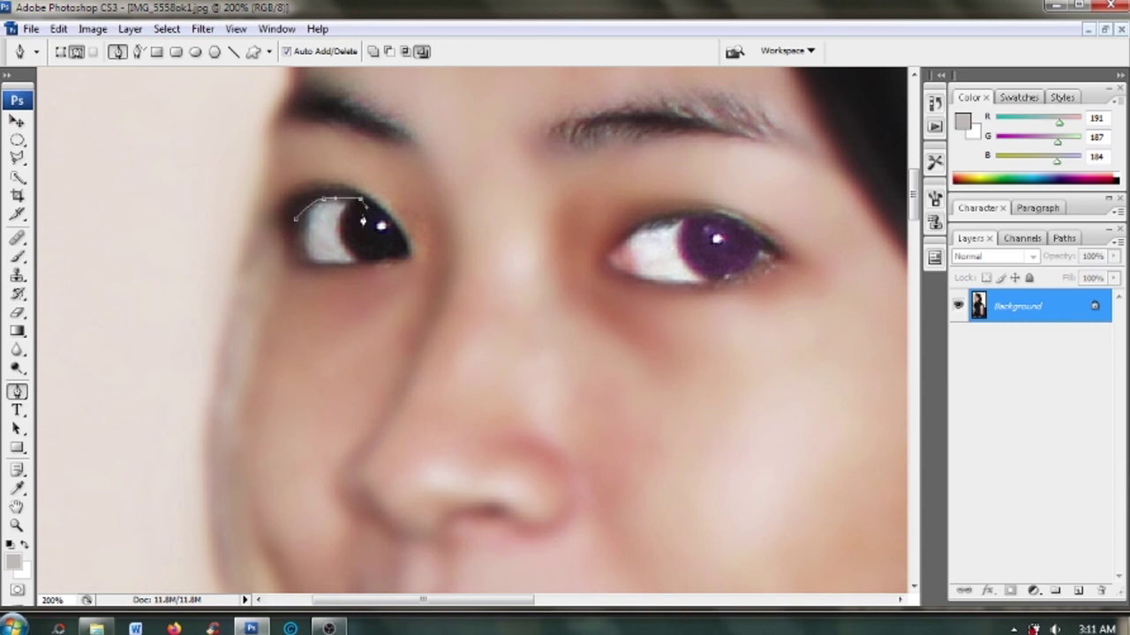
Trace a pen path around the whole left eye
{"action": "key", "text": "ctrl+z"}
{"action": "left_click_drag", "start_coordinate": [380, 224], "coordinate": [388, 227]}
{"action": "left_click_drag", "start_coordinate": [405, 245], "coordinate": [408, 254]}
{"action": "left_click", "coordinate": [386, 261]}
{"action": "left_click", "coordinate": [335, 264]}
Convert the left eye path into an active selection
{"action": "right_click", "coordinate": [363, 254]}
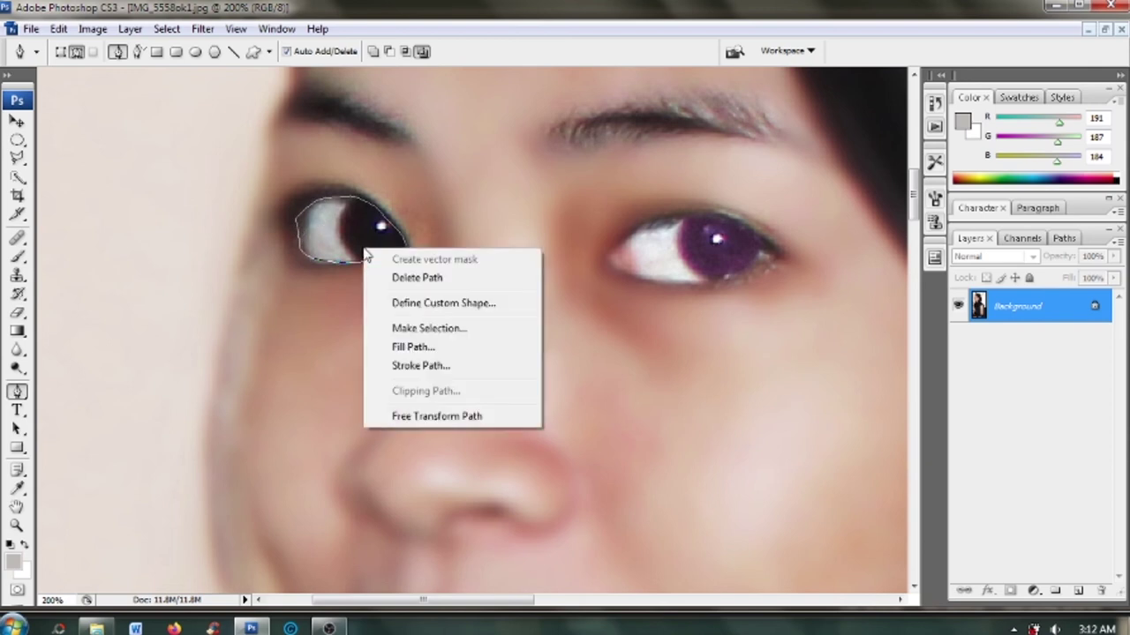
{"action": "left_click", "coordinate": [451, 334]}
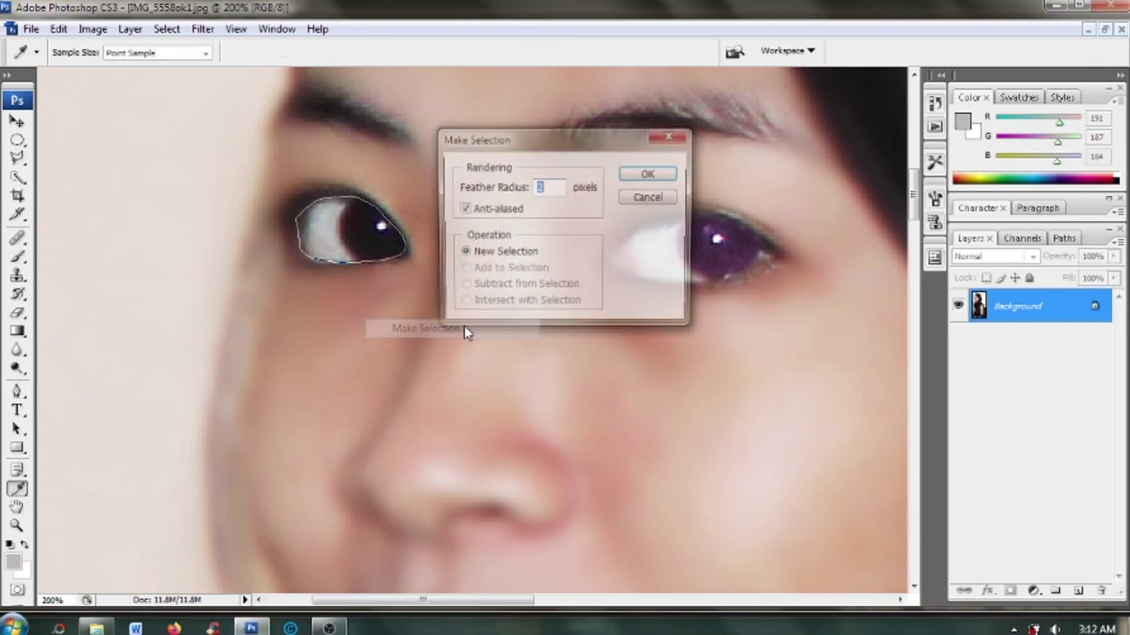
{"action": "left_click", "coordinate": [634, 177]}
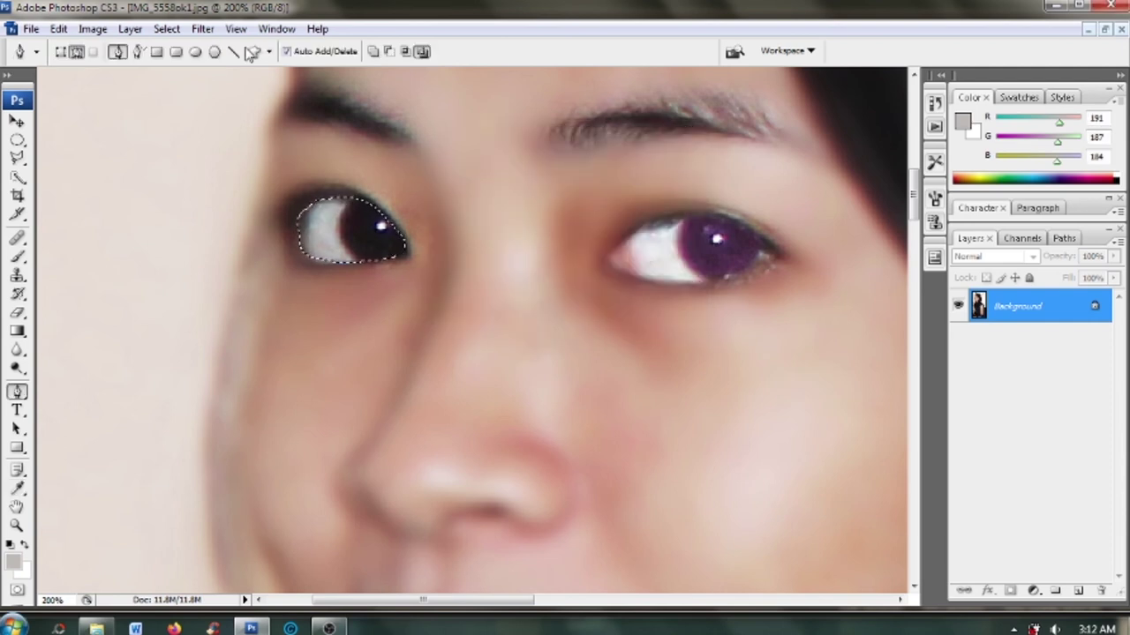
{"action": "left_click", "coordinate": [93, 28]}
{"action": "mouse_move", "coordinate": [118, 71]}
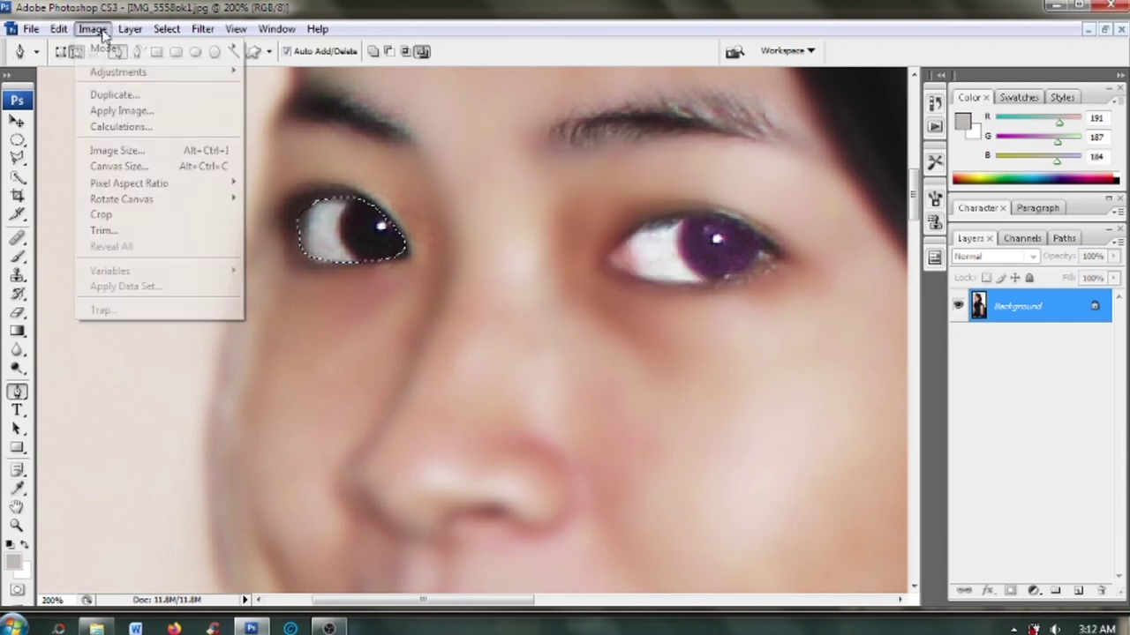
Brighten the left eye's white with Levels white input 215, deselect, and start tracing the iris
{"action": "left_click", "coordinate": [255, 71]}
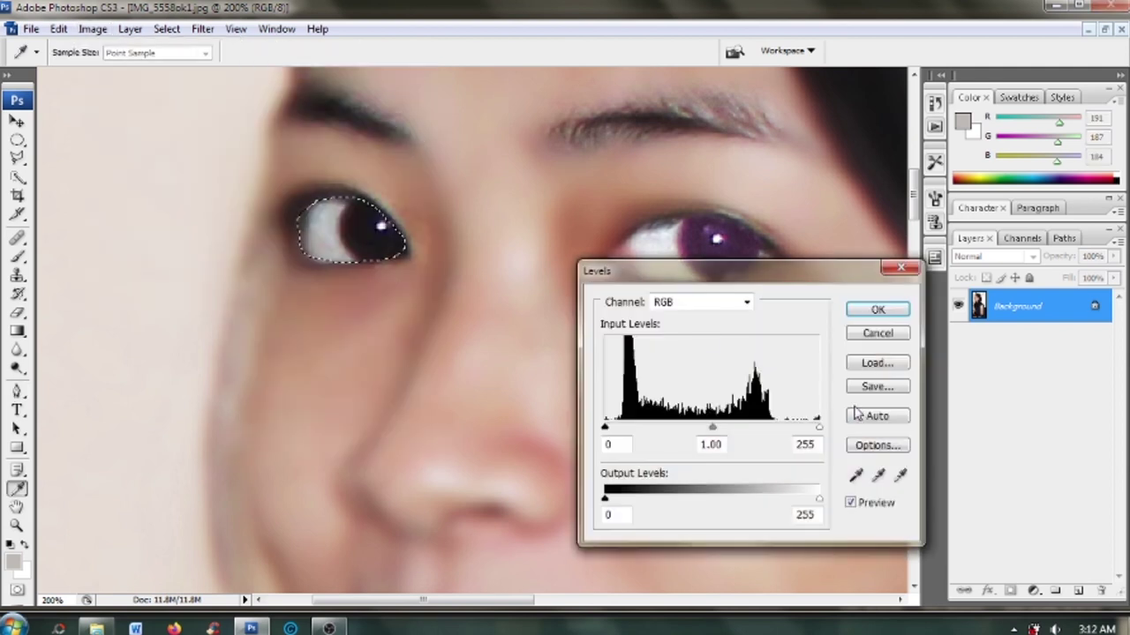
{"action": "left_click_drag", "start_coordinate": [818, 427], "coordinate": [786, 429]}
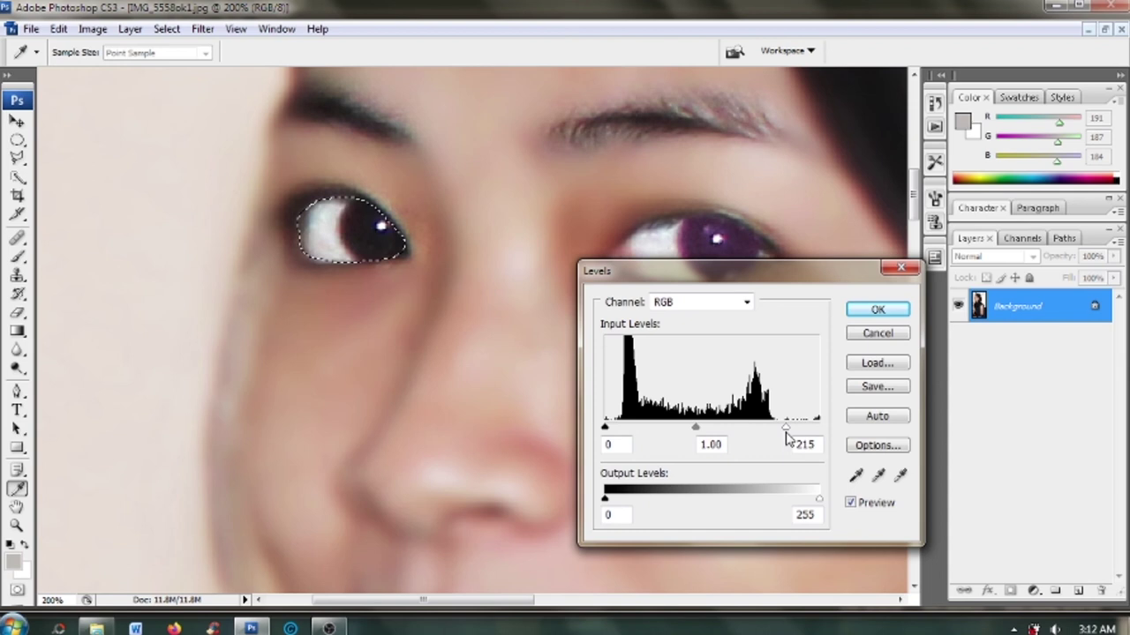
{"action": "left_click", "coordinate": [888, 314]}
{"action": "key", "text": "p"}
{"action": "key", "text": "ctrl+d"}
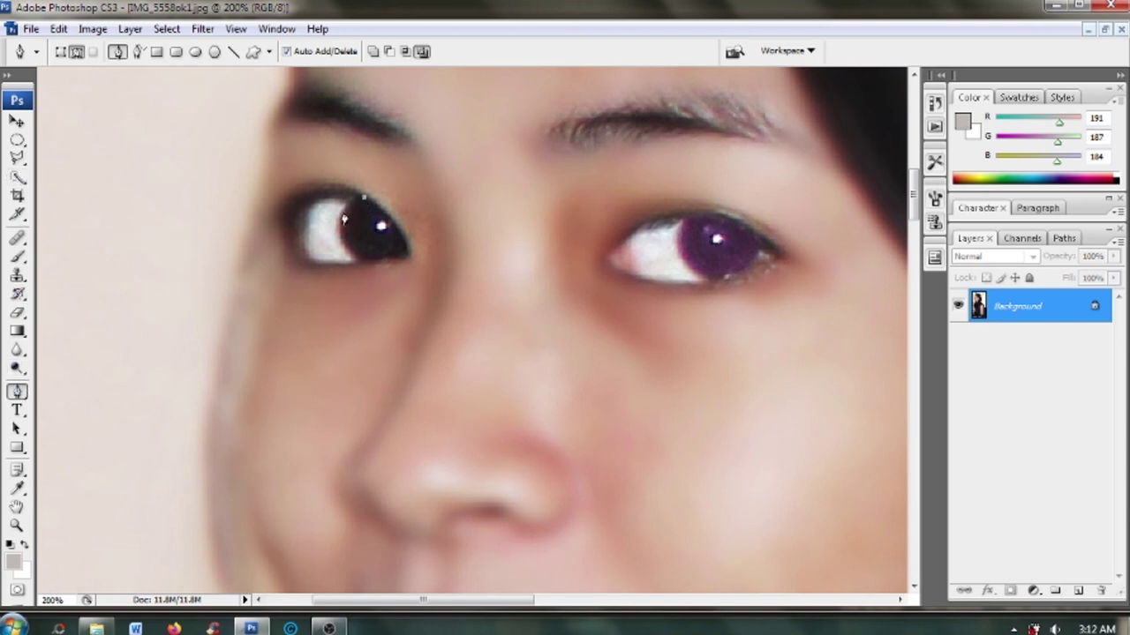
{"action": "left_click_drag", "start_coordinate": [346, 208], "coordinate": [344, 219]}
Finish the left iris path and convert it into an active selection
{"action": "left_click_drag", "start_coordinate": [342, 250], "coordinate": [349, 250]}
{"action": "left_click", "coordinate": [405, 247]}
{"action": "key", "text": "ctrl+Return"}
{"action": "right_click", "coordinate": [371, 231]}
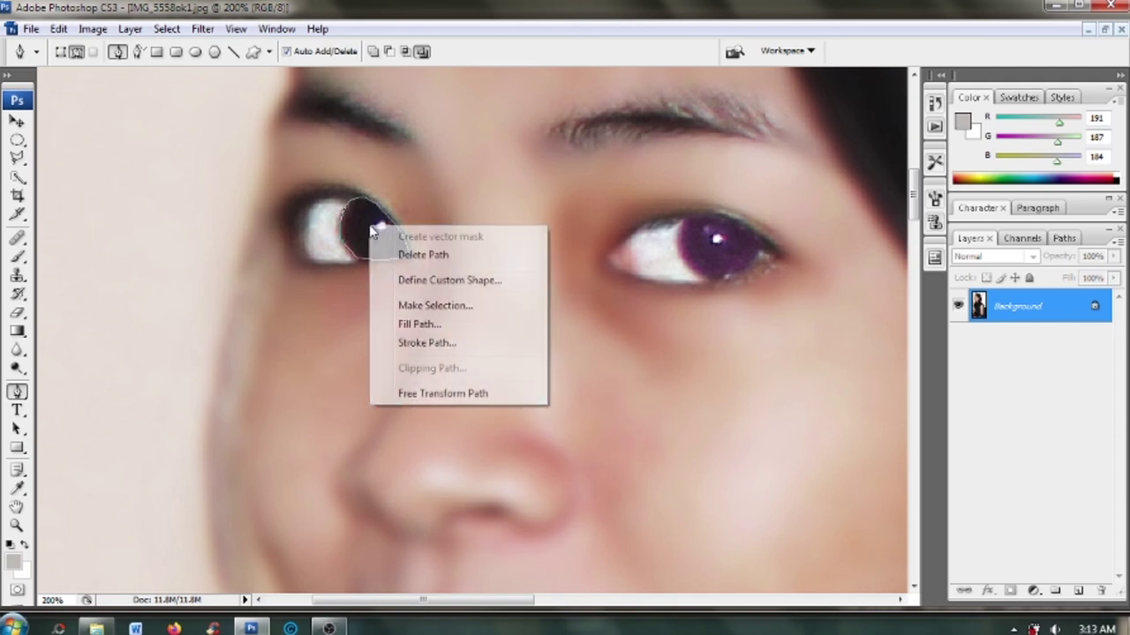
{"action": "left_click", "coordinate": [408, 307]}
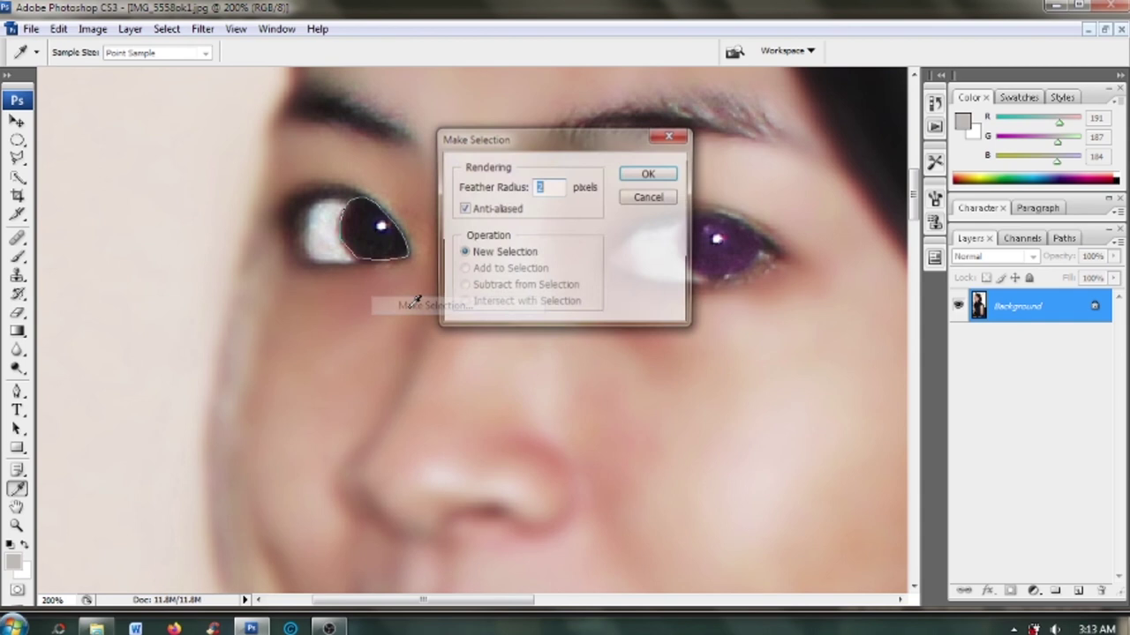
{"action": "left_click", "coordinate": [650, 174]}
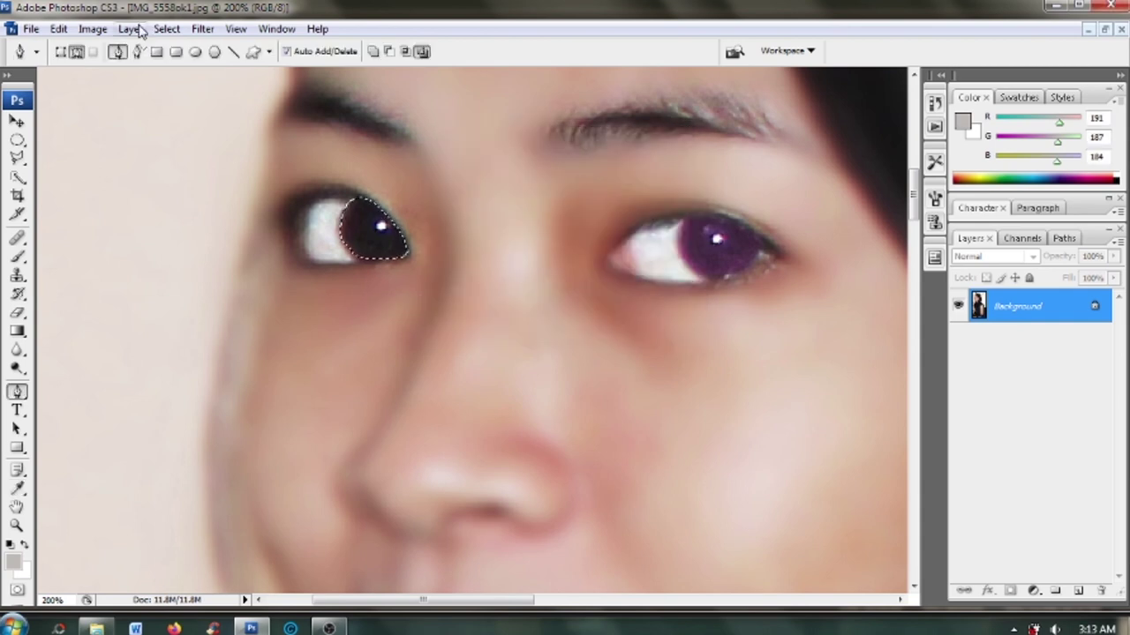
{"action": "left_click", "coordinate": [92, 29]}
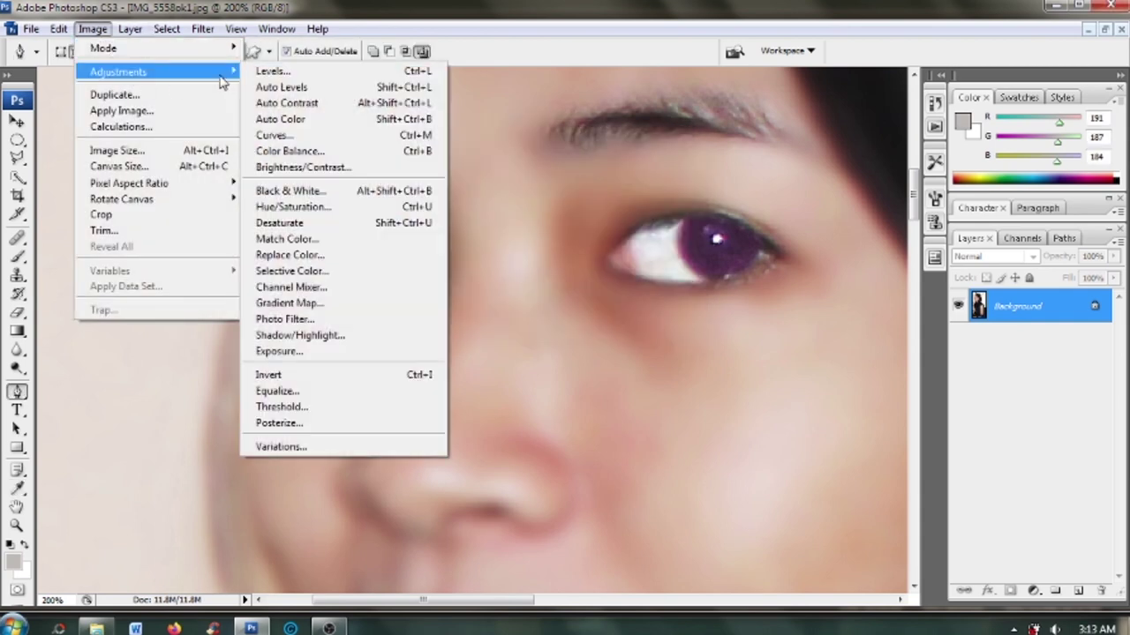
{"action": "mouse_move", "coordinate": [118, 71]}
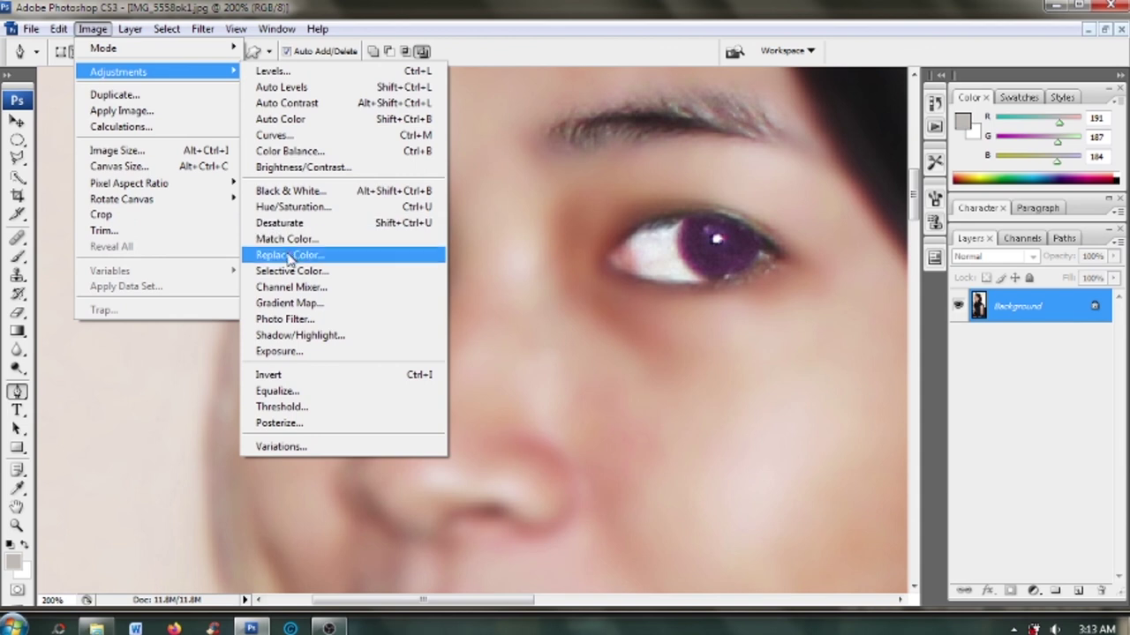
Apply Selective Color to the left iris Neutrals: Cyan -68, Magenta -32, Yellow -47
{"action": "left_click", "coordinate": [292, 271]}
{"action": "left_click", "coordinate": [839, 213]}
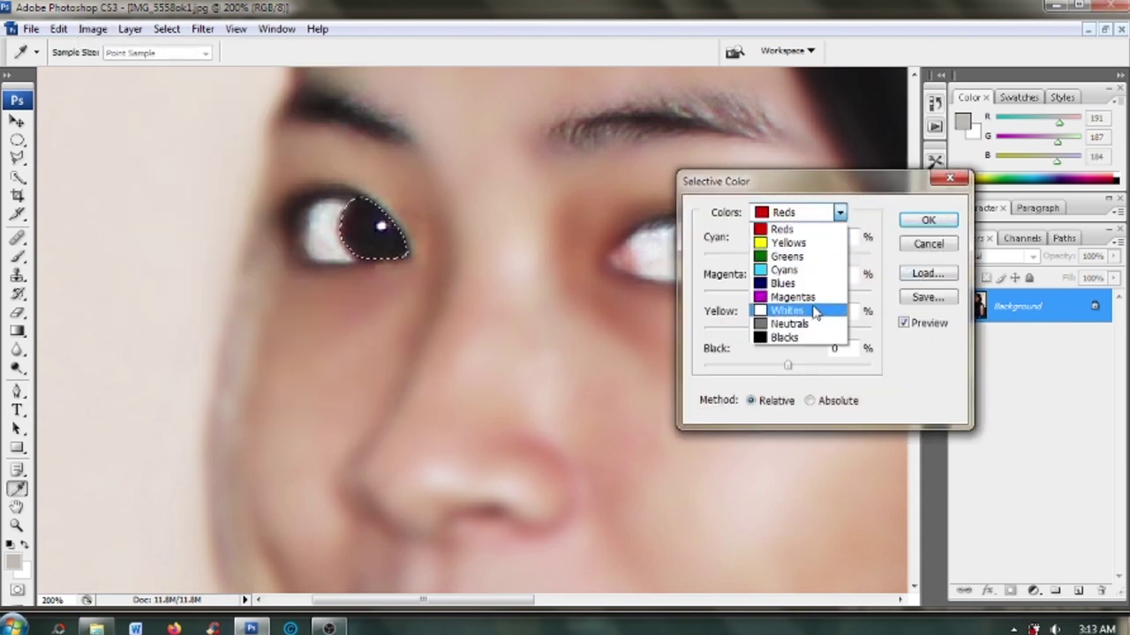
{"action": "left_click", "coordinate": [812, 323]}
{"action": "left_click_drag", "start_coordinate": [787, 328], "coordinate": [806, 329]}
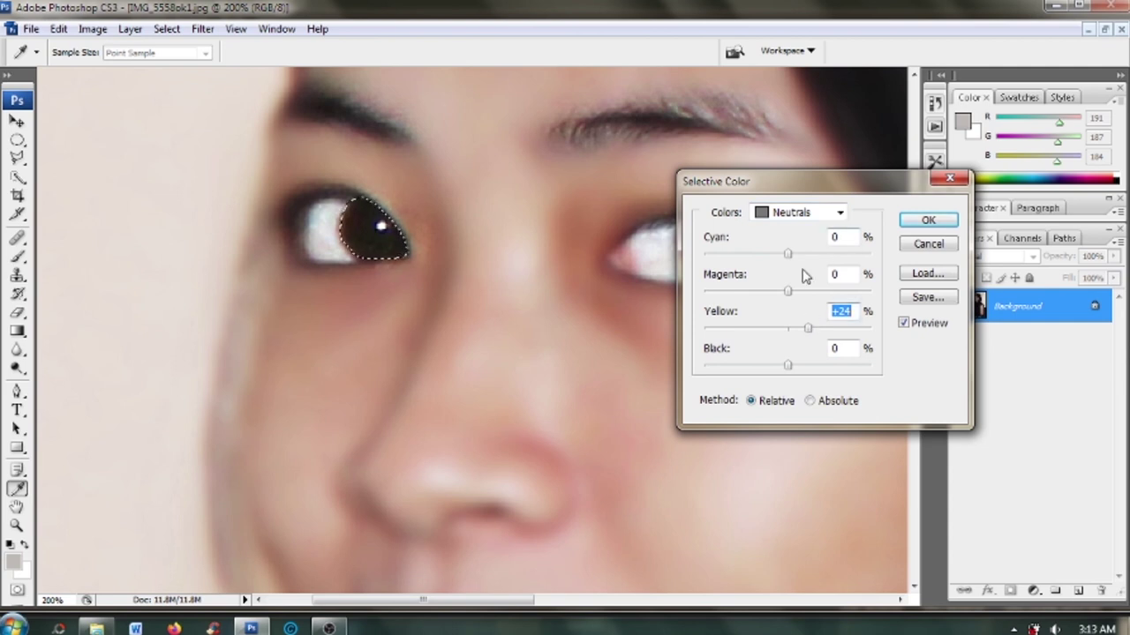
{"action": "left_click_drag", "start_coordinate": [788, 255], "coordinate": [771, 255]}
{"action": "mouse_move", "coordinate": [798, 189]}
{"action": "left_mouse_down"}
{"action": "mouse_move", "coordinate": [872, 197]}
{"action": "mouse_move", "coordinate": [954, 181]}
{"action": "left_mouse_up"}
{"action": "left_click_drag", "start_coordinate": [943, 282], "coordinate": [914, 282]}
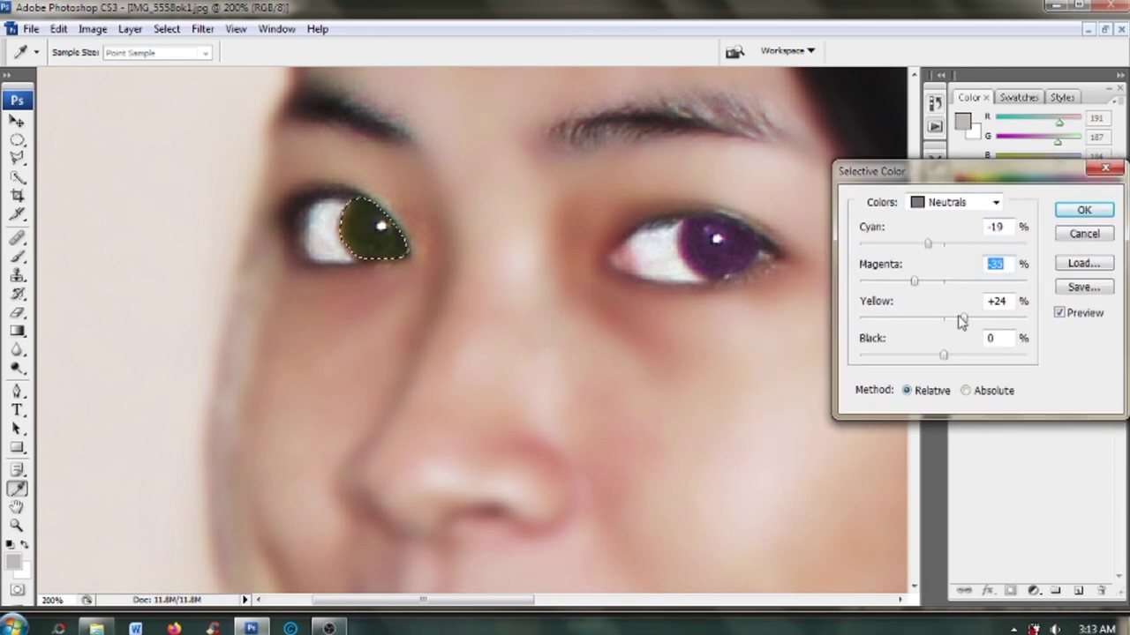
{"action": "mouse_move", "coordinate": [960, 319]}
{"action": "left_mouse_down"}
{"action": "mouse_move", "coordinate": [880, 319]}
{"action": "mouse_move", "coordinate": [906, 319]}
{"action": "left_mouse_up"}
{"action": "left_click_drag", "start_coordinate": [927, 245], "coordinate": [888, 253]}
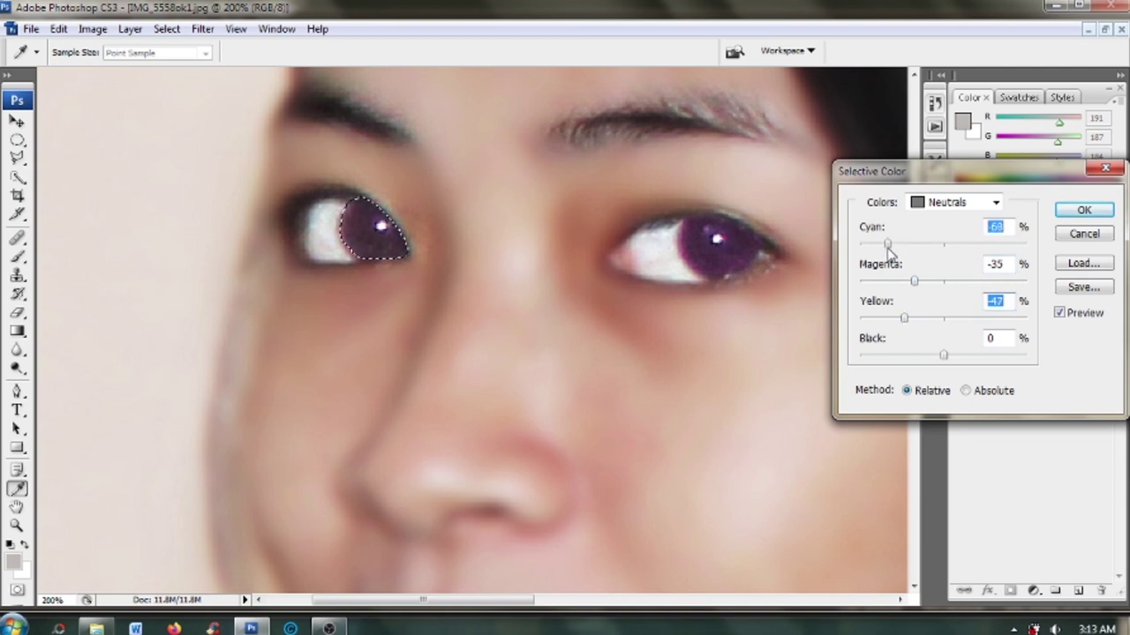
{"action": "mouse_move", "coordinate": [912, 283]}
{"action": "left_mouse_down"}
{"action": "mouse_move", "coordinate": [901, 284]}
{"action": "mouse_move", "coordinate": [916, 281]}
{"action": "left_mouse_up"}
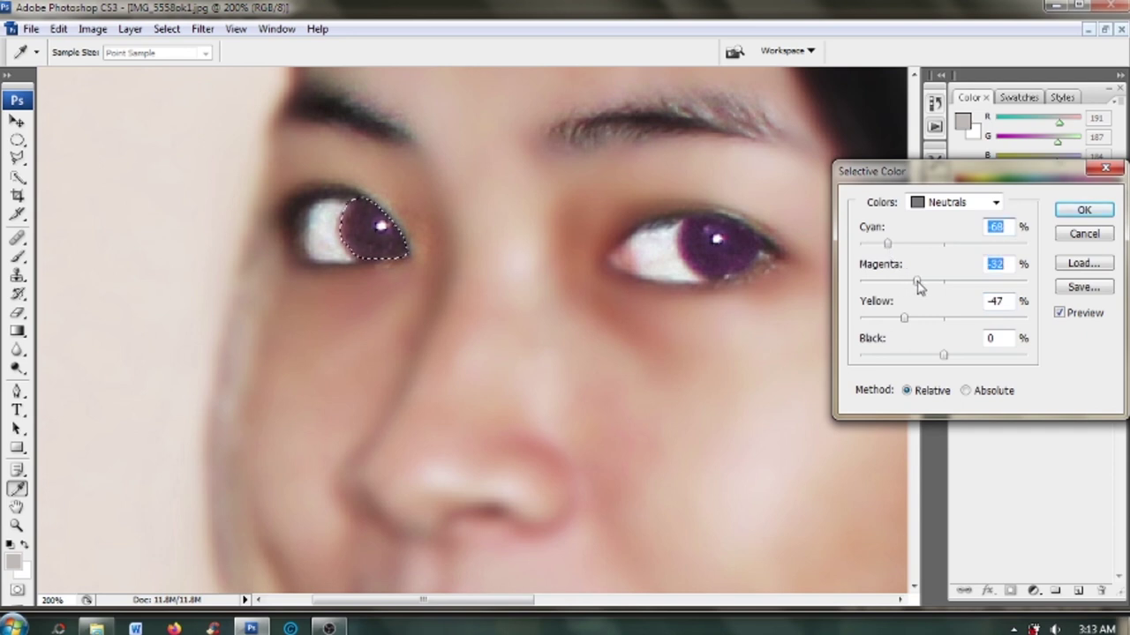
{"action": "left_click", "coordinate": [1080, 210]}
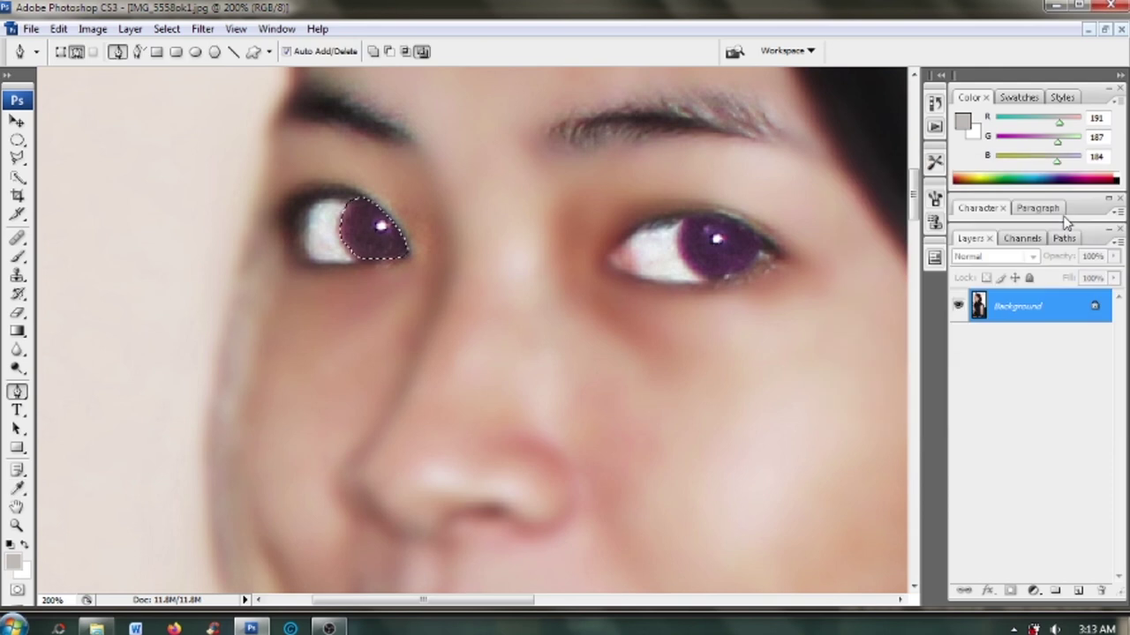
Deselect, fit the portrait on screen, and zoom to 50% to review both purple eyes
{"action": "key", "text": "ctrl+d"}
{"action": "left_click", "coordinate": [236, 29]}
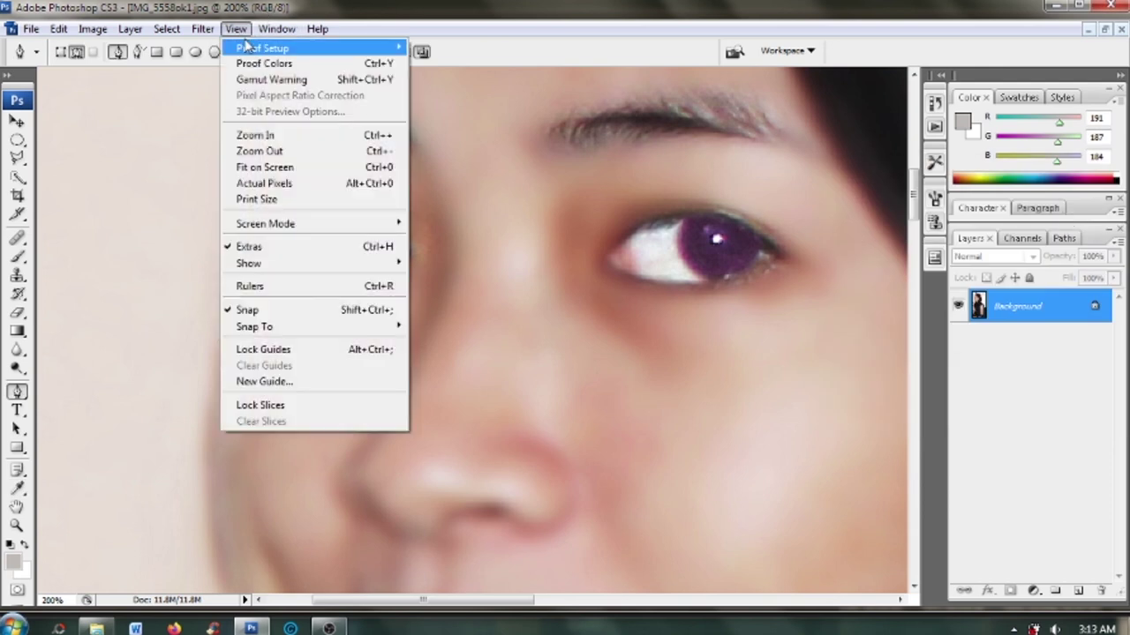
{"action": "left_click", "coordinate": [263, 167]}
{"action": "left_click", "coordinate": [16, 525]}
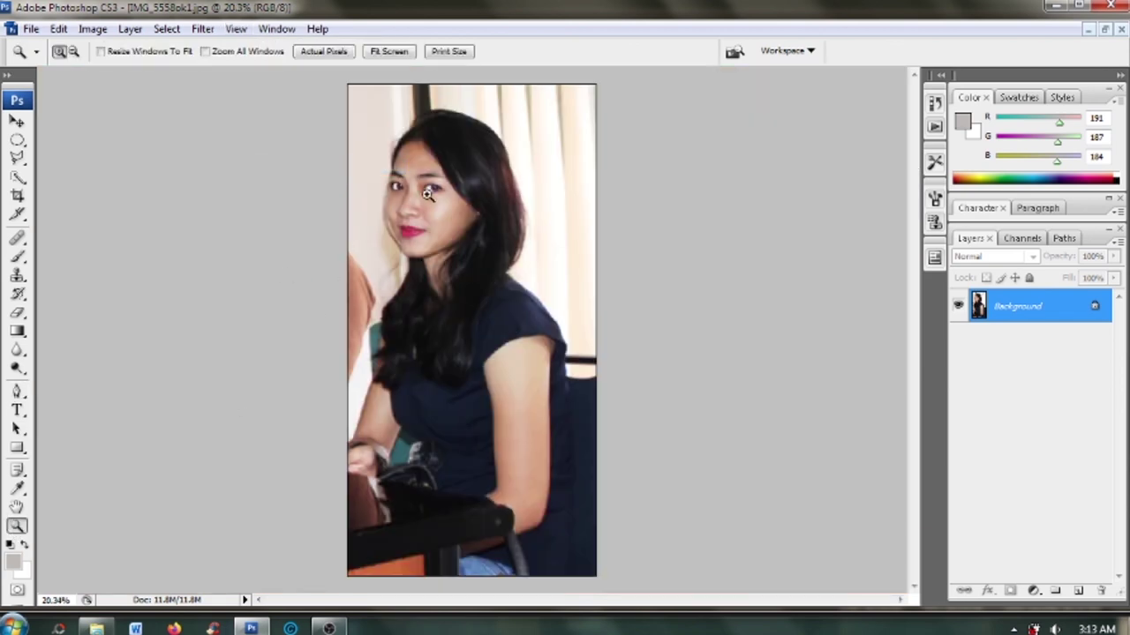
{"action": "left_click", "coordinate": [424, 229]}
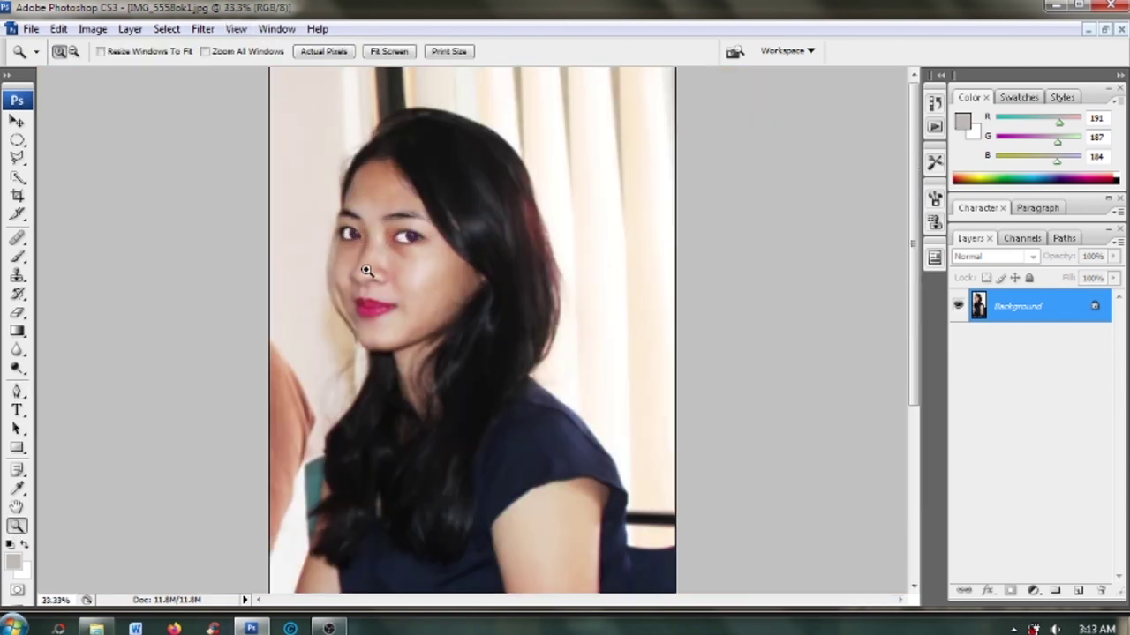
{"action": "left_click", "coordinate": [369, 250]}
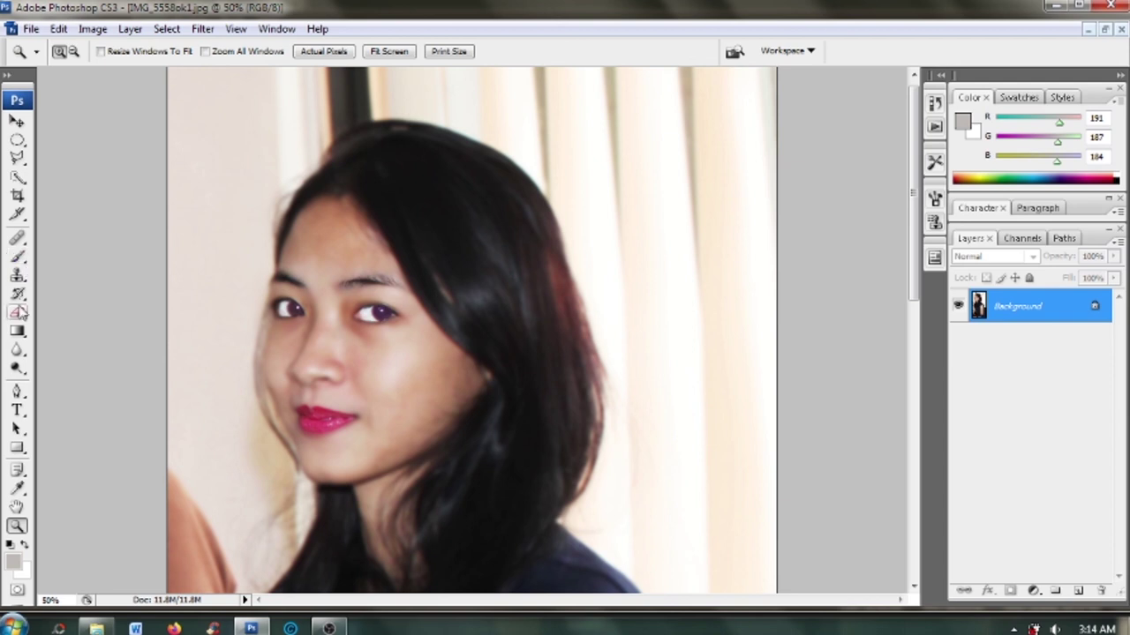
{"action": "left_click", "coordinate": [17, 368]}
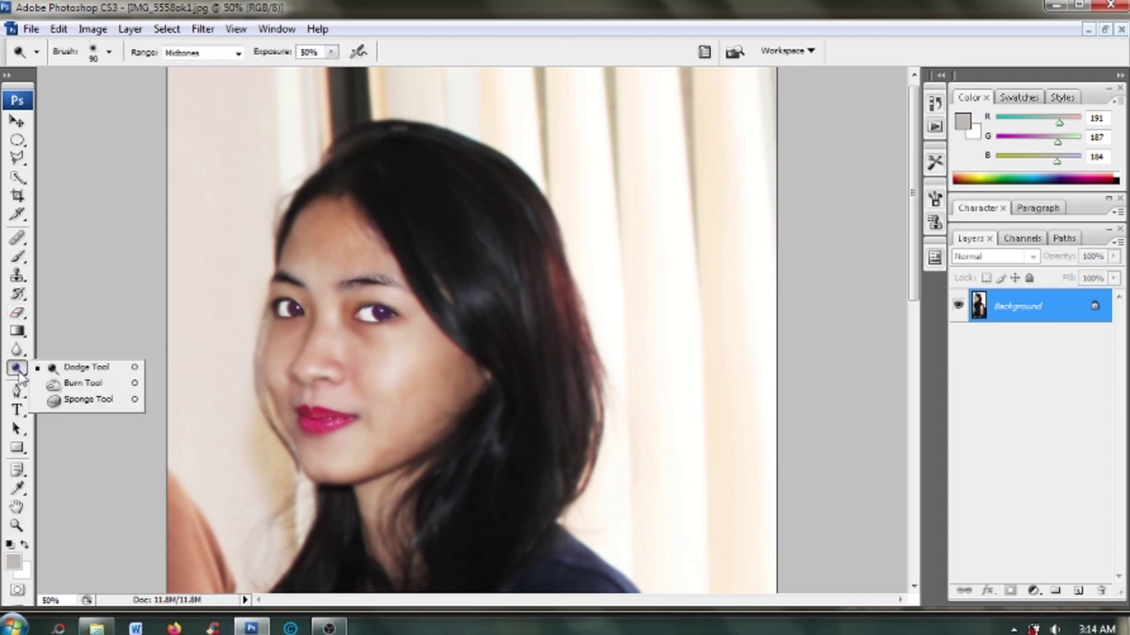
Darken the right and left eyebrows with the Burn tool, viewed at 100% zoom
{"action": "left_click_drag", "start_coordinate": [20, 375], "coordinate": [70, 383]}
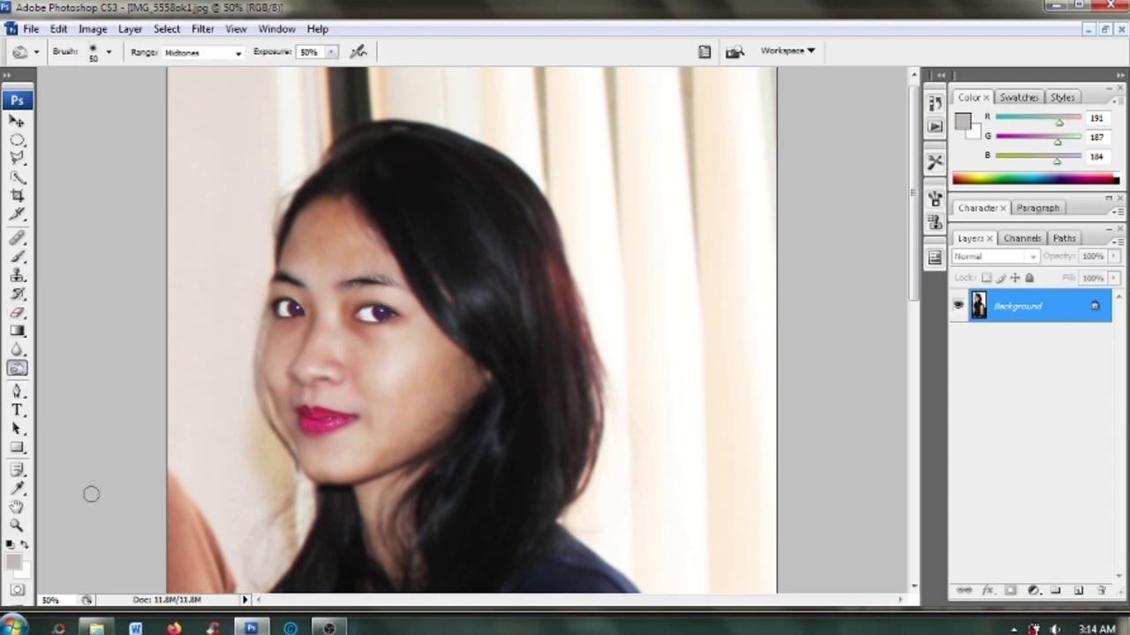
{"action": "left_click", "coordinate": [17, 526]}
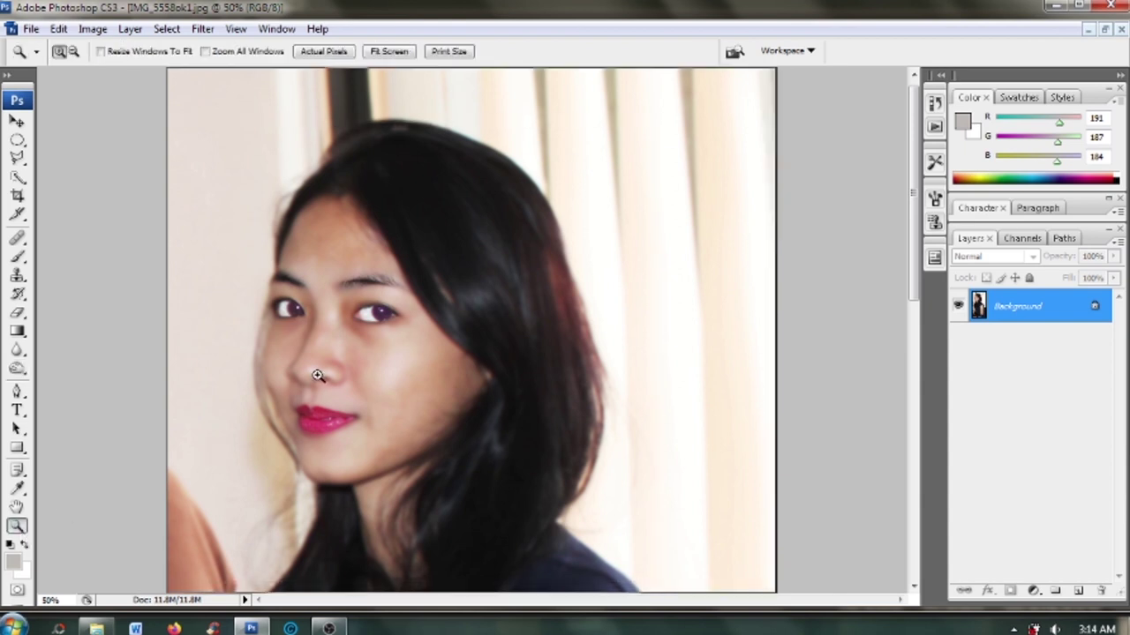
{"action": "left_click", "coordinate": [315, 374]}
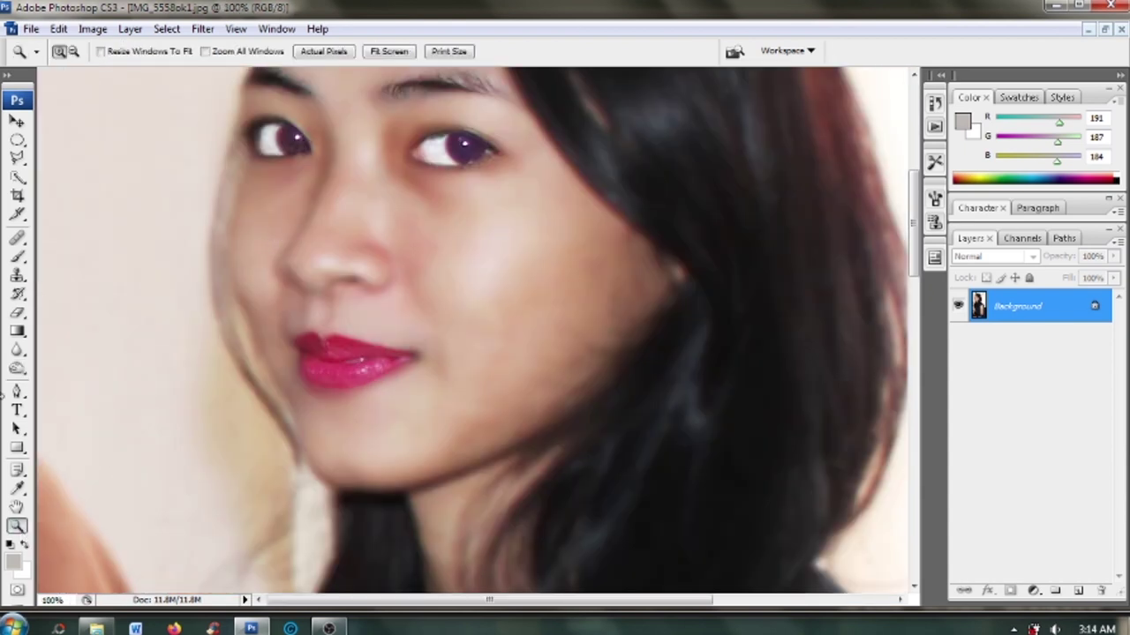
{"action": "left_click", "coordinate": [17, 506]}
{"action": "left_click_drag", "start_coordinate": [274, 172], "coordinate": [281, 265]}
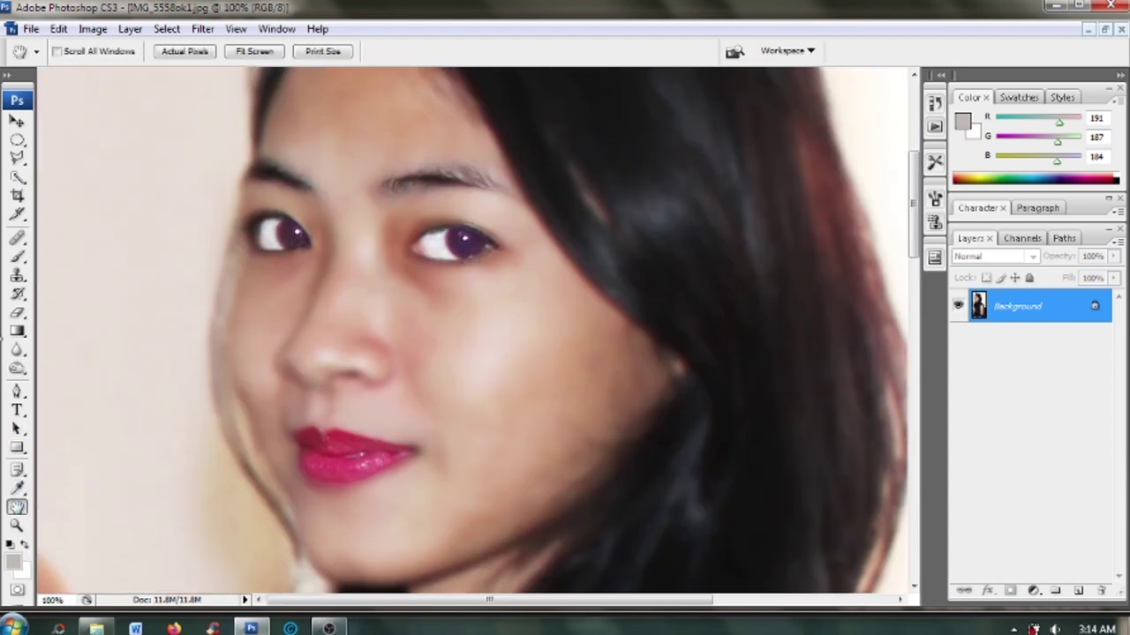
{"action": "left_click", "coordinate": [17, 368]}
{"action": "left_click_drag", "start_coordinate": [407, 179], "coordinate": [479, 177]}
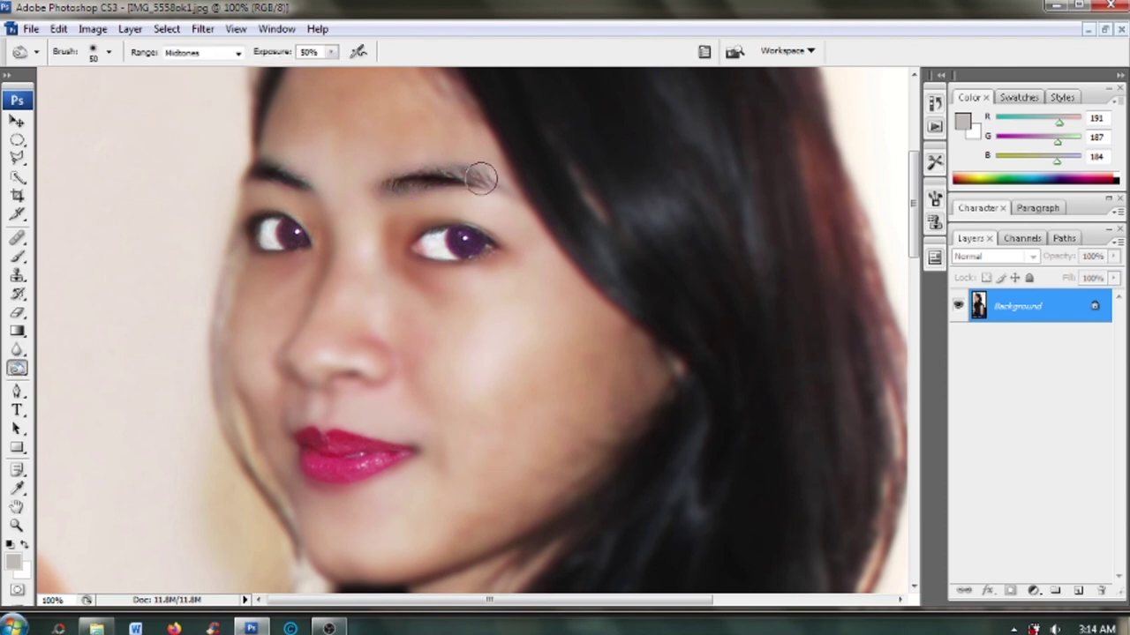
{"action": "left_click_drag", "start_coordinate": [303, 185], "coordinate": [269, 170]}
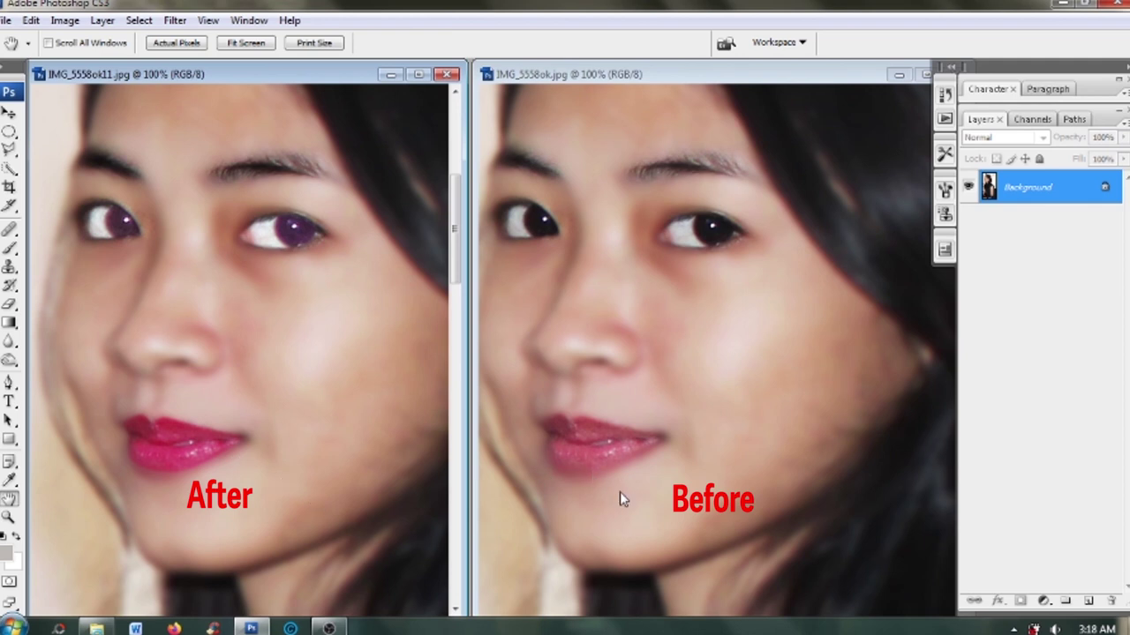
Hide the panels to view the After/Before images full-screen, then restore them
{"action": "key", "text": "Tab"}
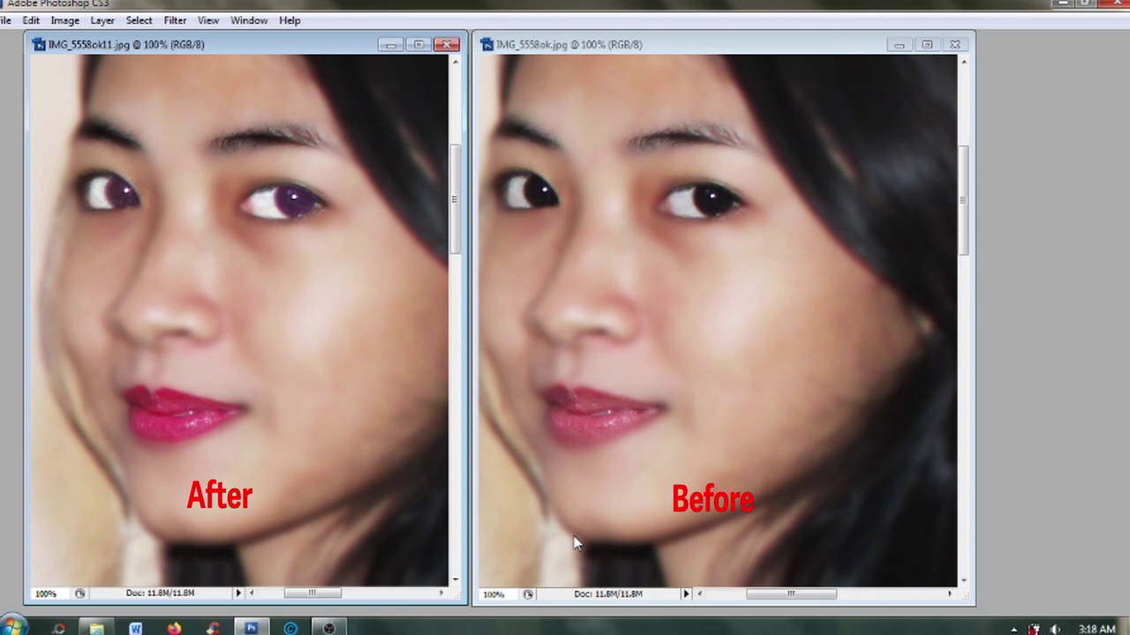
{"action": "key", "text": "Tab"}
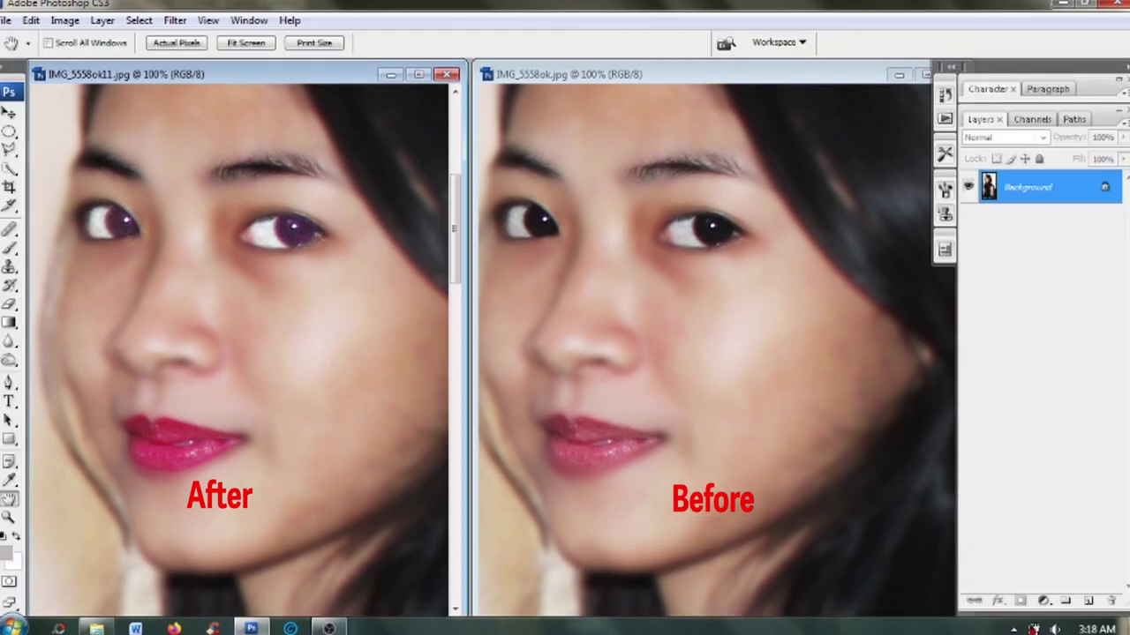